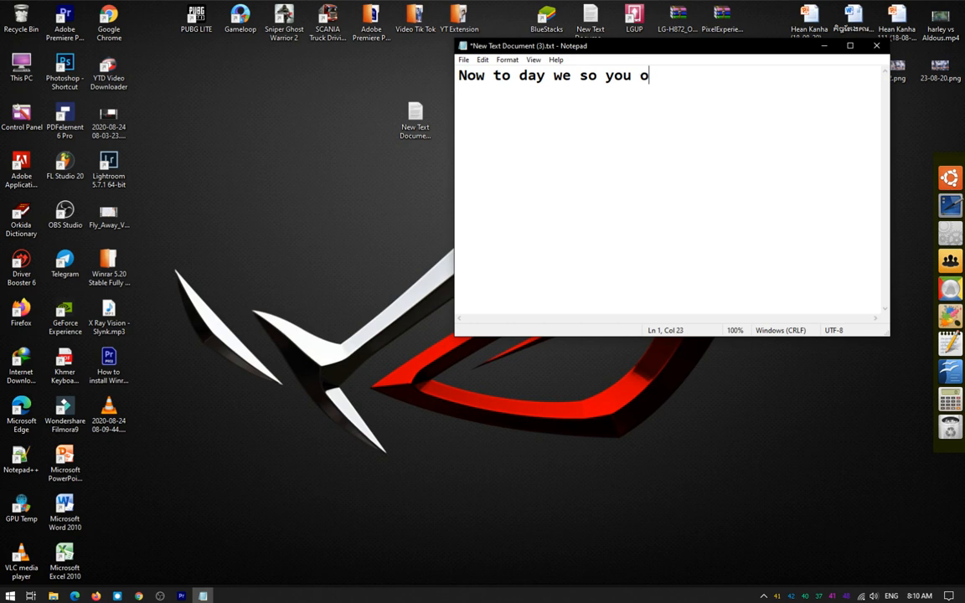
# - Complete the note's first line so it reads "Now to day we so you how to add music on"
pyautogui.press('BackSpace')
pyautogui.write('hw')
pyautogui.press('BackSpace')
pyautogui.write('ow to add')
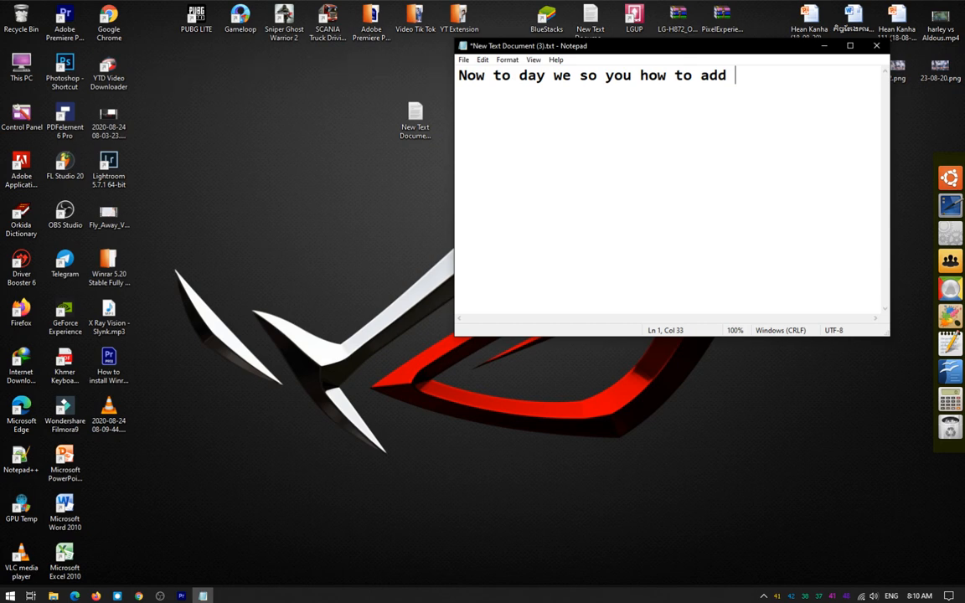
pyautogui.write('music on')
pyautogui.press('Return')
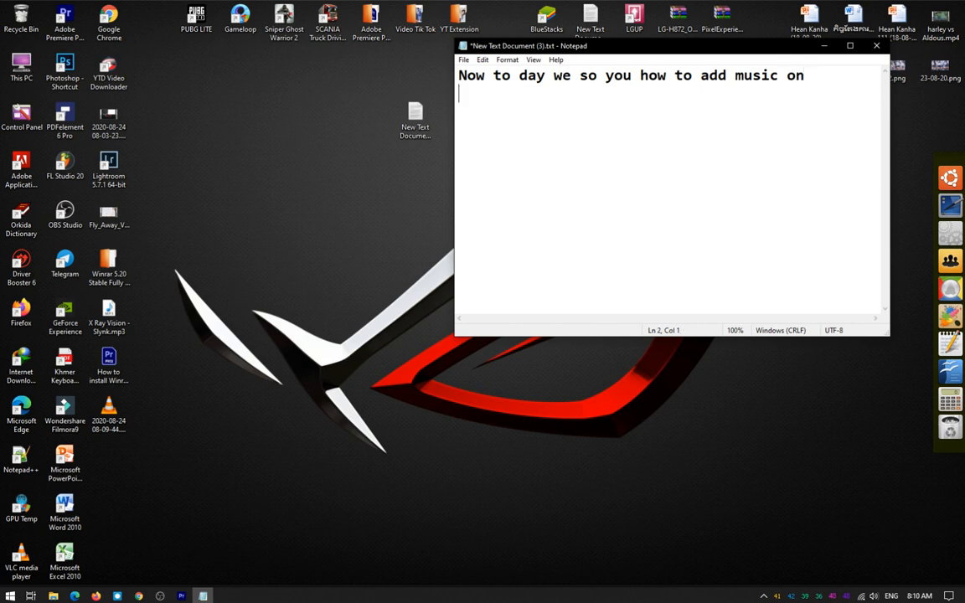
# - Add the lines "Adove Premiere Pro" and "Ok let's start with me" to the note, each preceded by a blank line
pyautogui.press('Return')
pyautogui.write('Adove Pre')
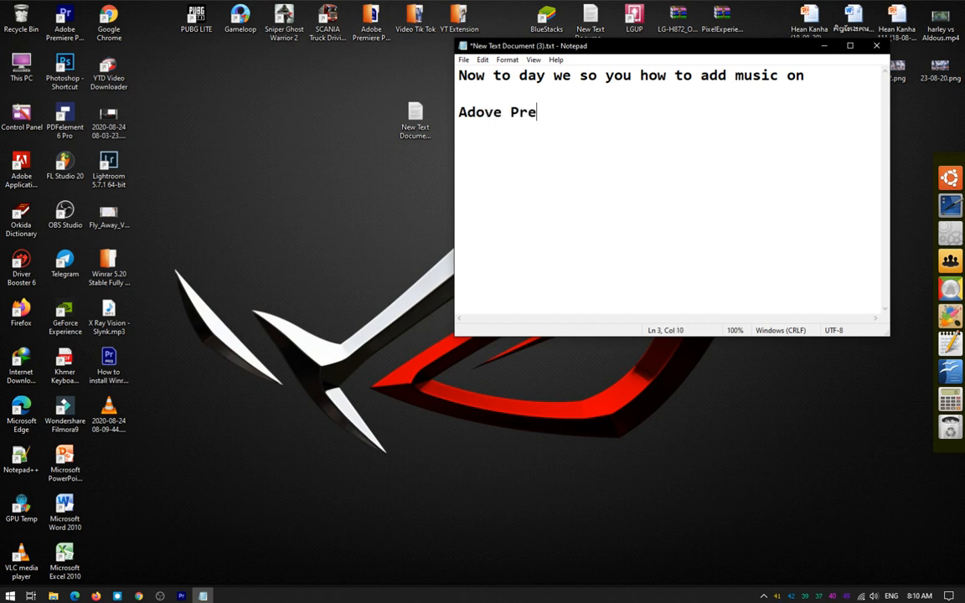
pyautogui.write('miere Pro')
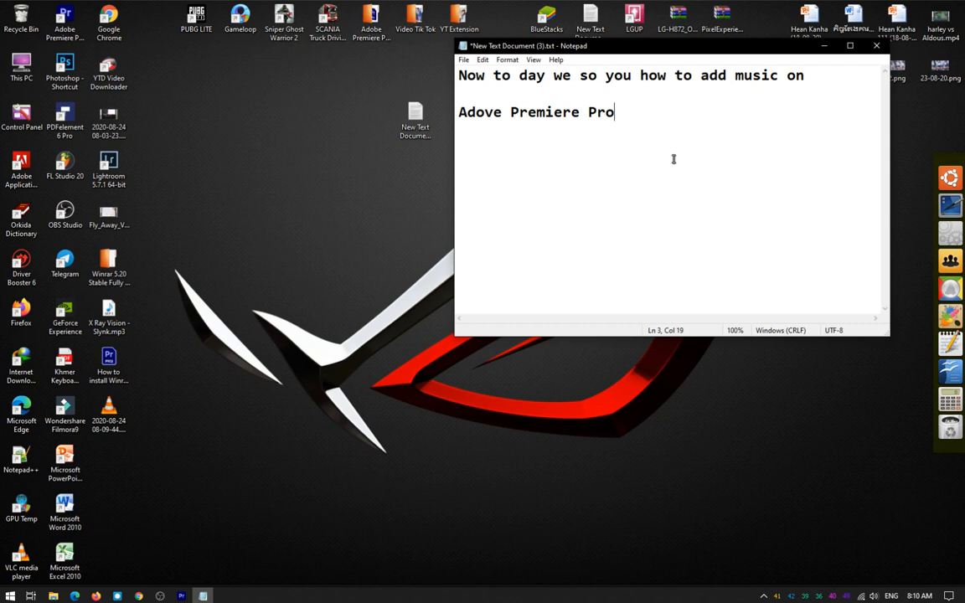
pyautogui.press('Return')
pyautogui.press('Return')
pyautogui.write("Ok let's st")
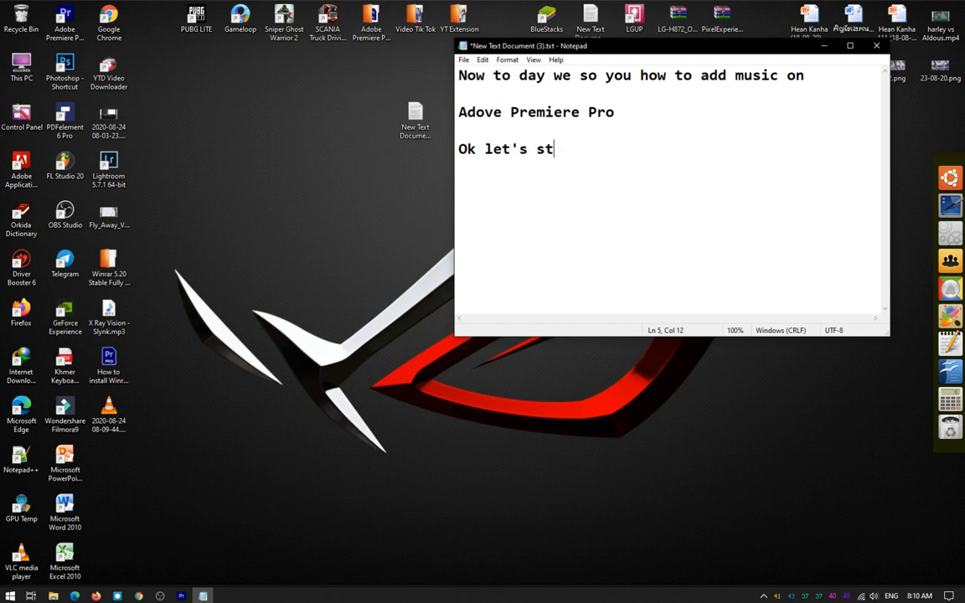
pyautogui.write('art with me')
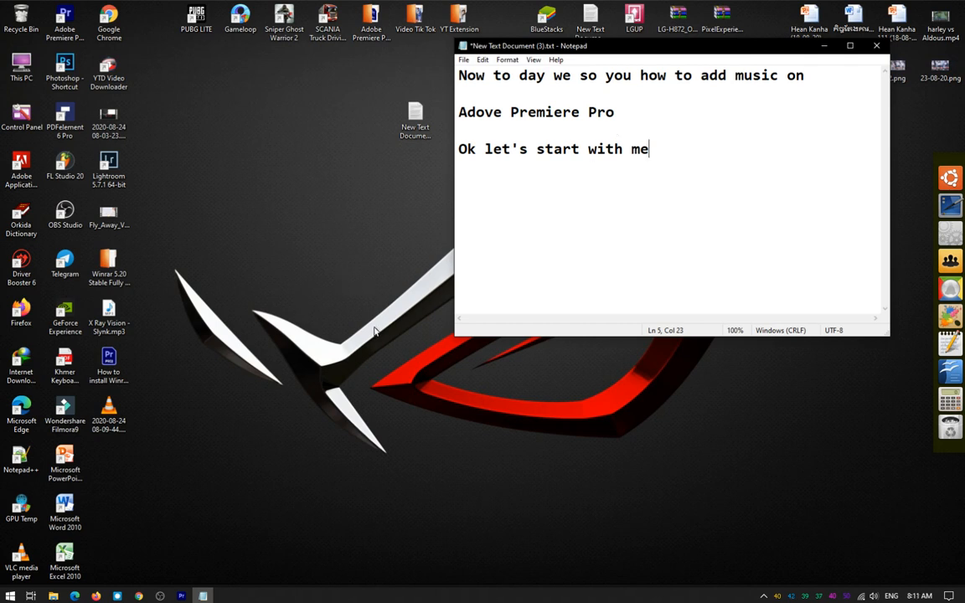
# - Switch to the running Adobe Premiere Pro window and close the program
pyautogui.moveTo(181, 596)
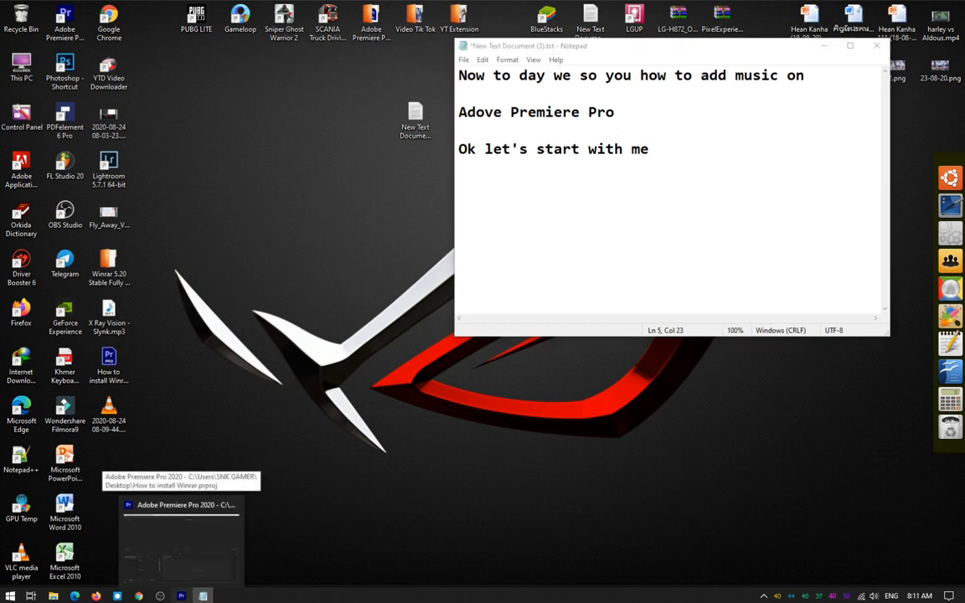
pyautogui.click(181, 544)
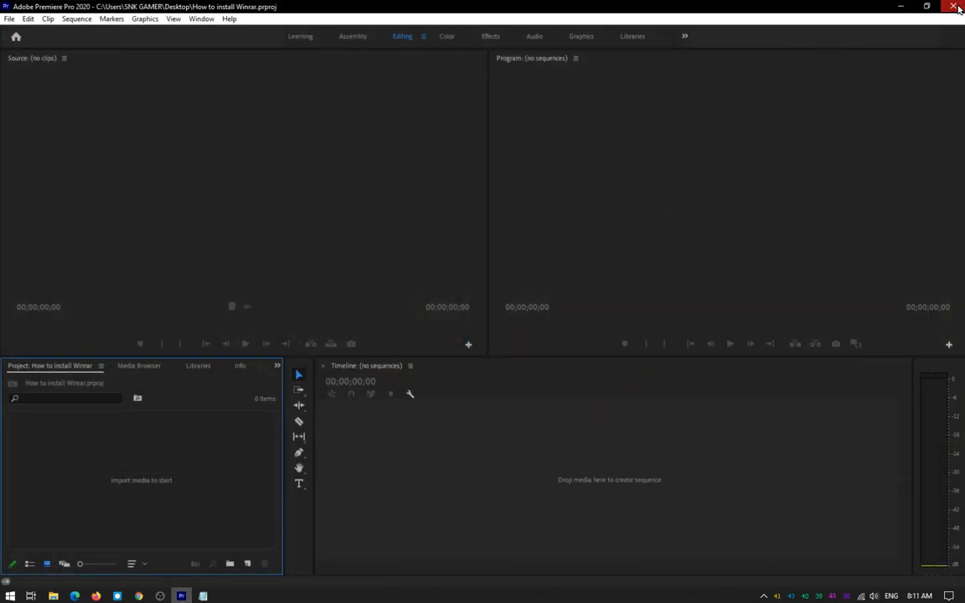
pyautogui.click(953, 8)
# - Delete the How to install Winrar.prproj file from the desktop and refresh the desktop
pyautogui.click(108, 366)
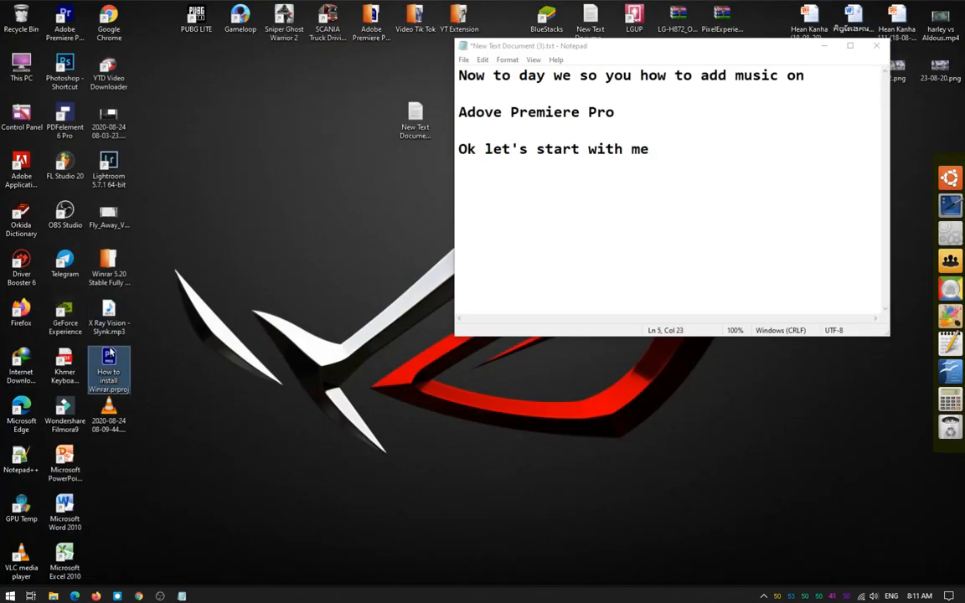
pyautogui.press('Delete')
pyautogui.rightClick(227, 361)
pyautogui.click(243, 353)
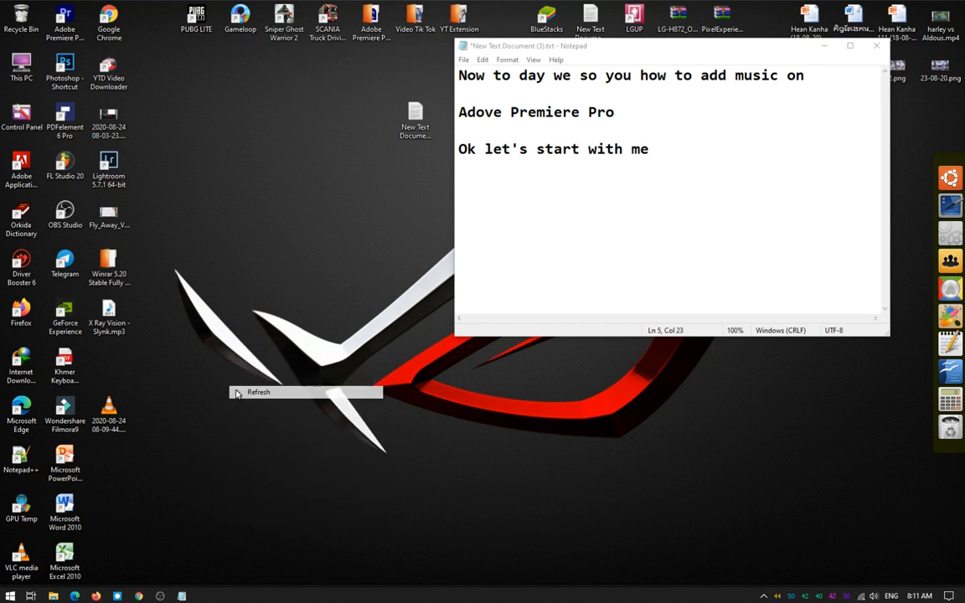
# - Launch Adobe Premiere Pro and start a new project named "How to install Winrar"
pyautogui.doubleClick(64, 18)
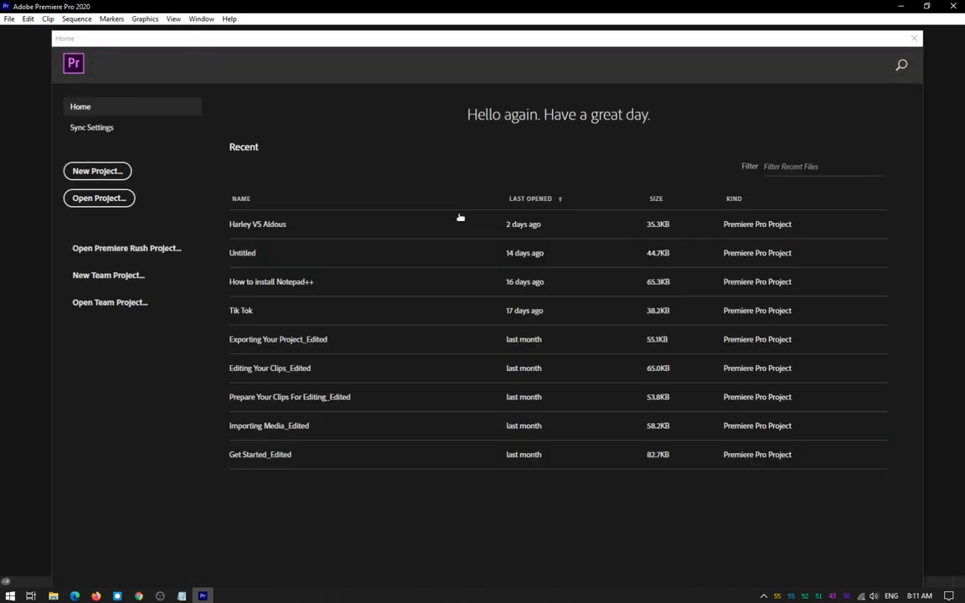
pyautogui.click(90, 169)
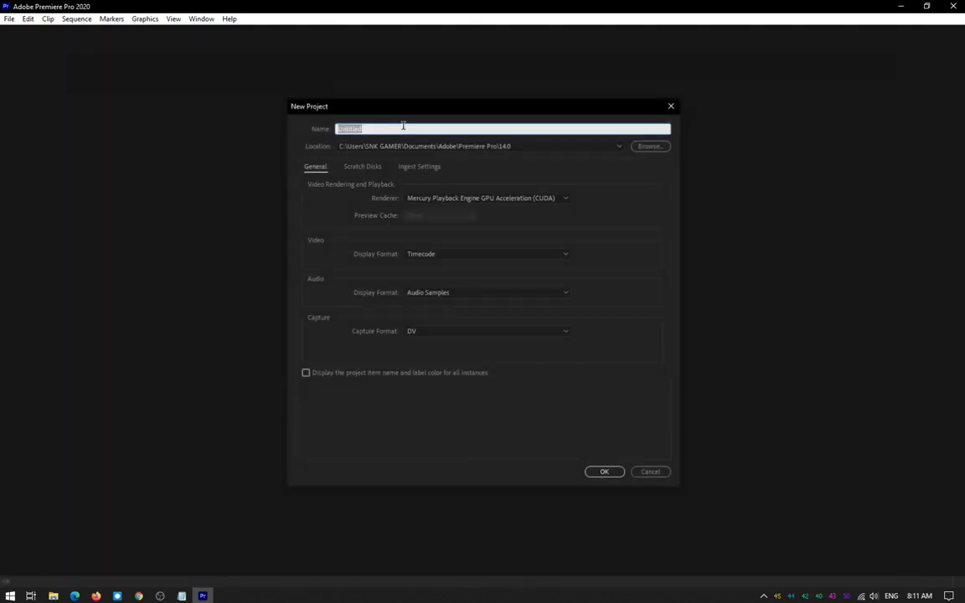
pyautogui.write('How to')
pyautogui.write('install Winrar')
# - Set the new project's location to the Desktop folder and create the project
pyautogui.click(654, 146)
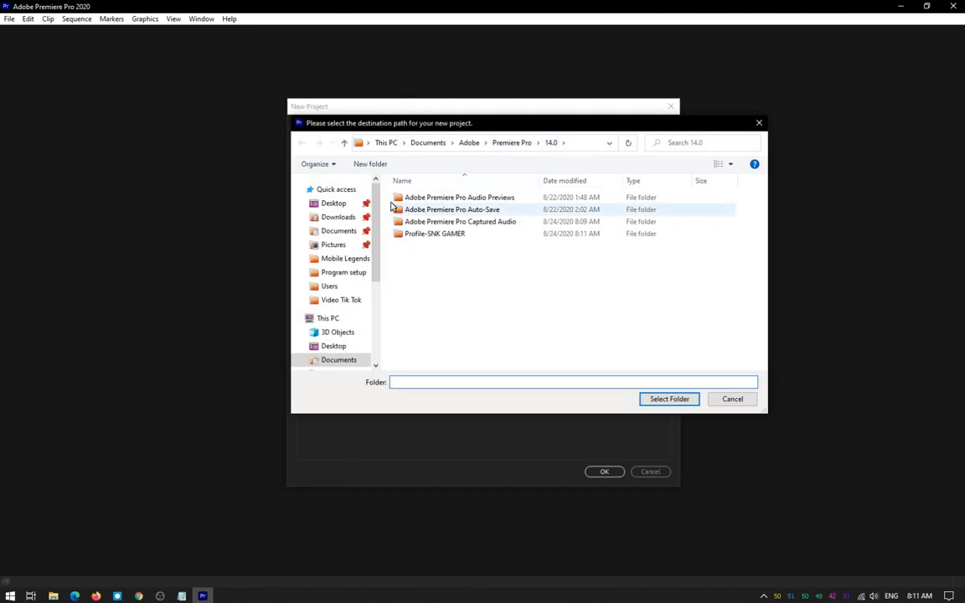
pyautogui.click(333, 203)
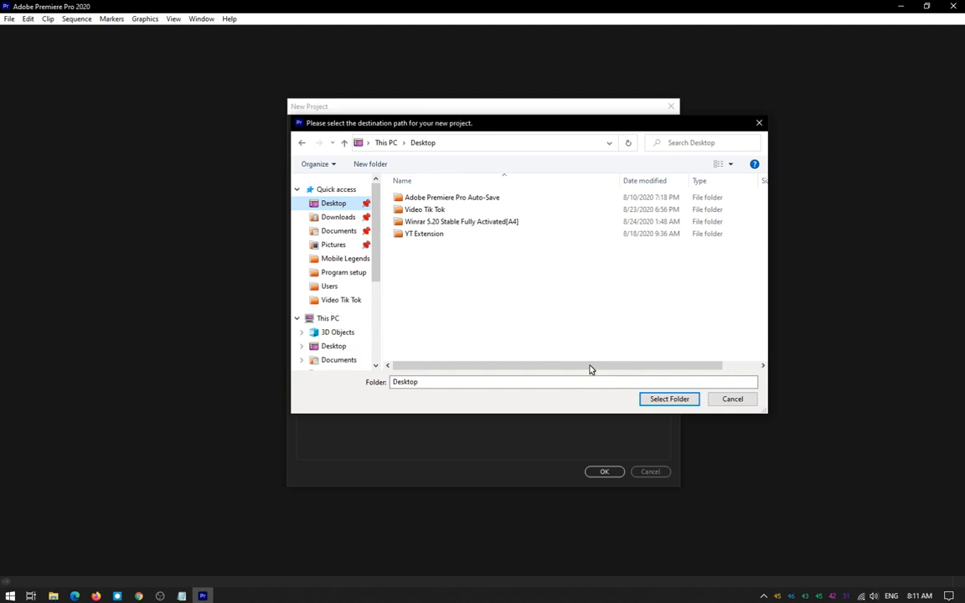
pyautogui.click(683, 400)
pyautogui.click(605, 472)
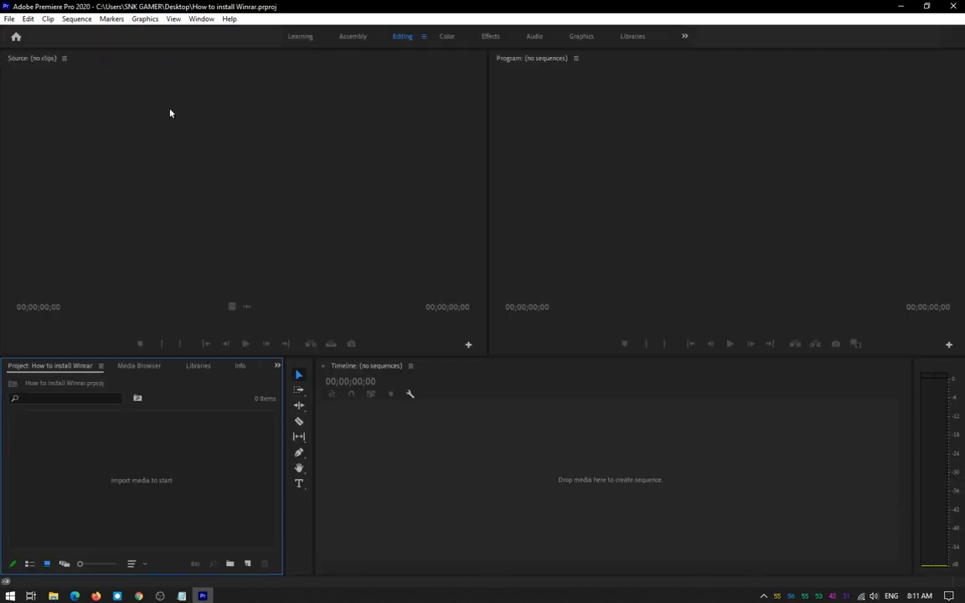
pyautogui.doubleClick(140, 483)
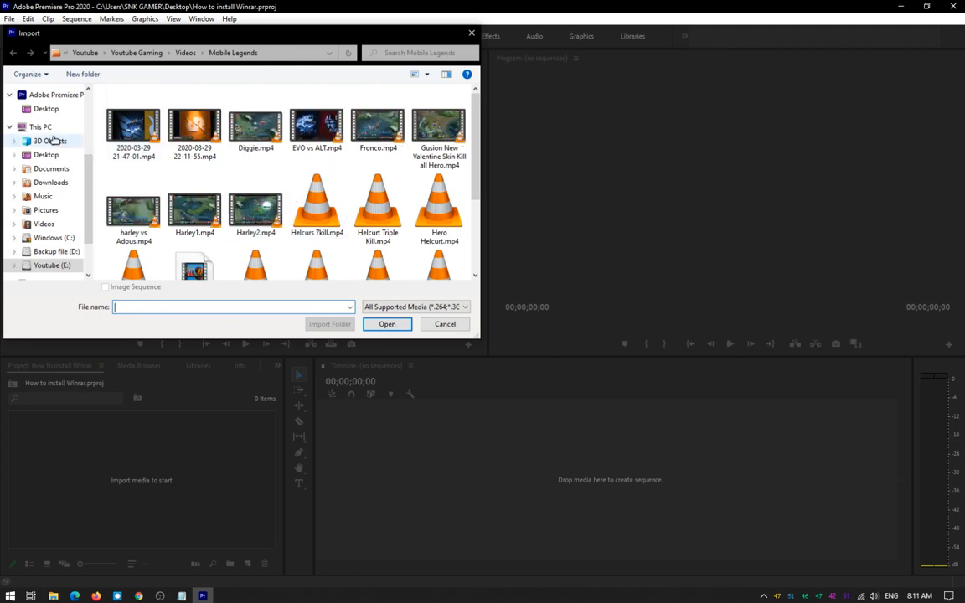
pyautogui.click(43, 157)
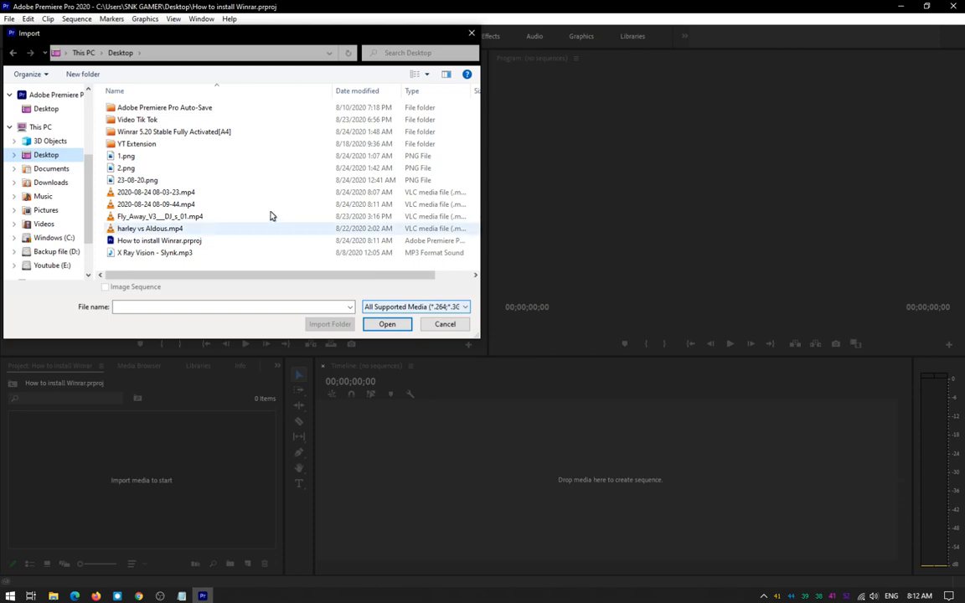
pyautogui.click(166, 113)
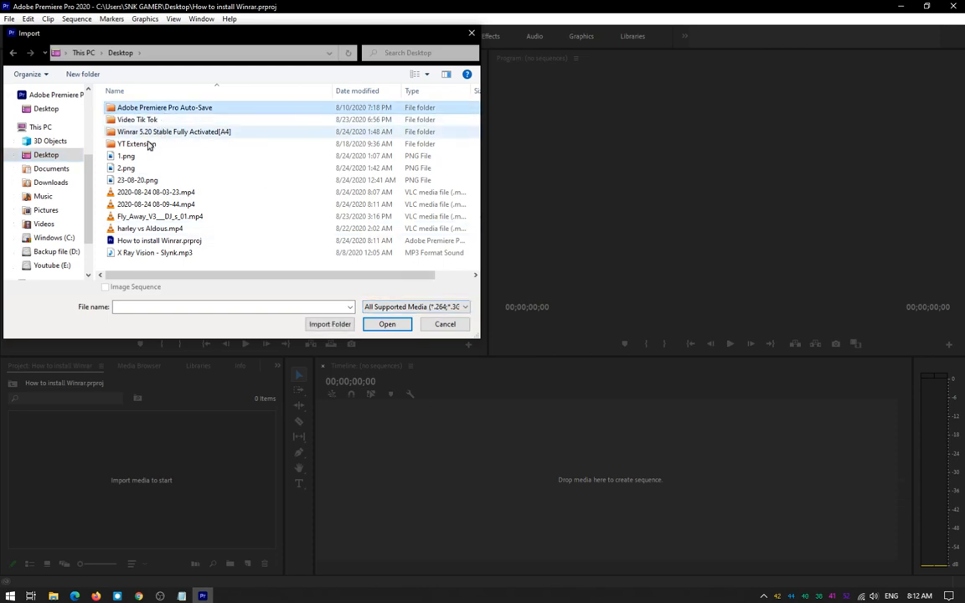
pyautogui.click(138, 192)
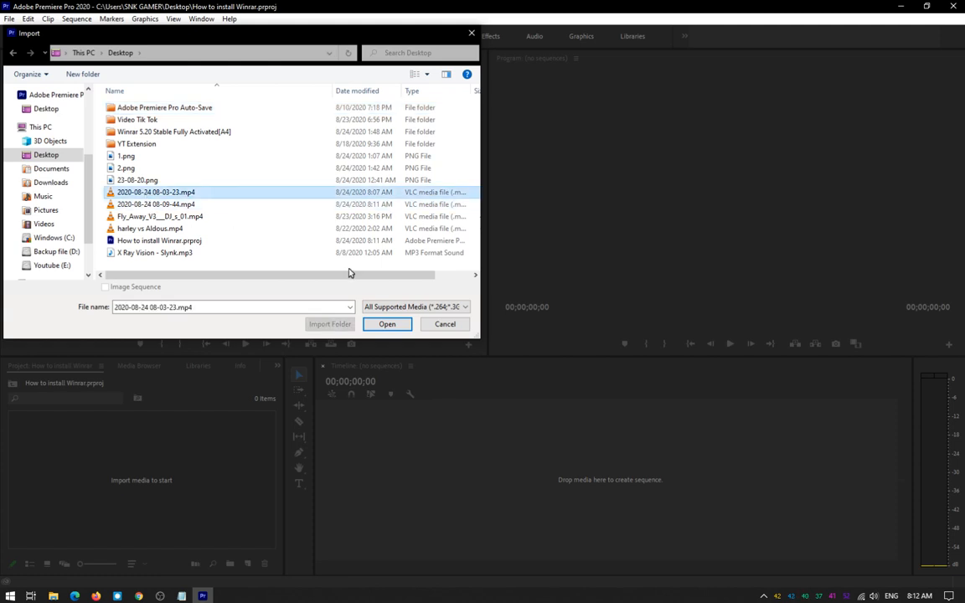
pyautogui.click(388, 326)
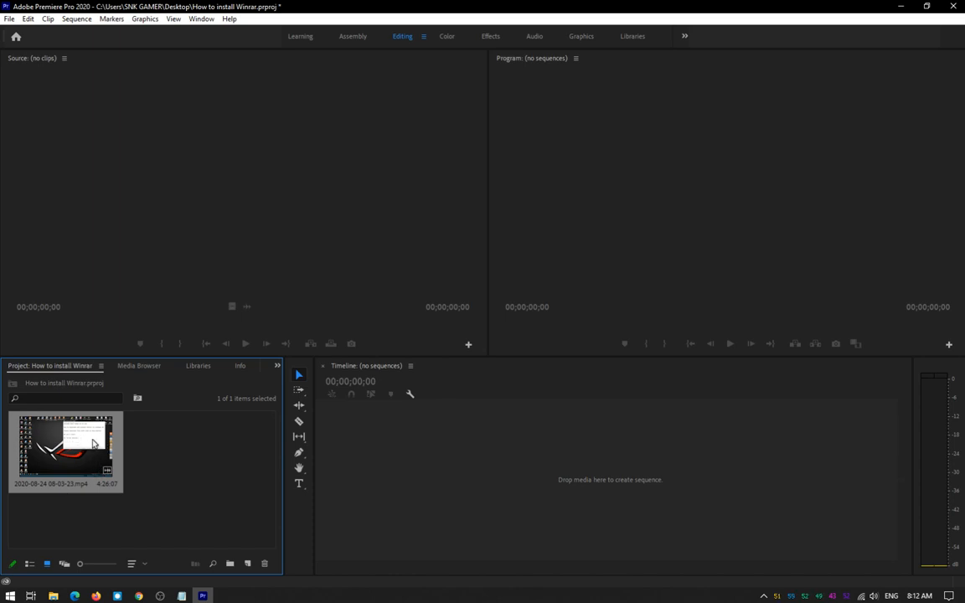
pyautogui.moveTo(94, 444); pyautogui.dragTo(229, 235)
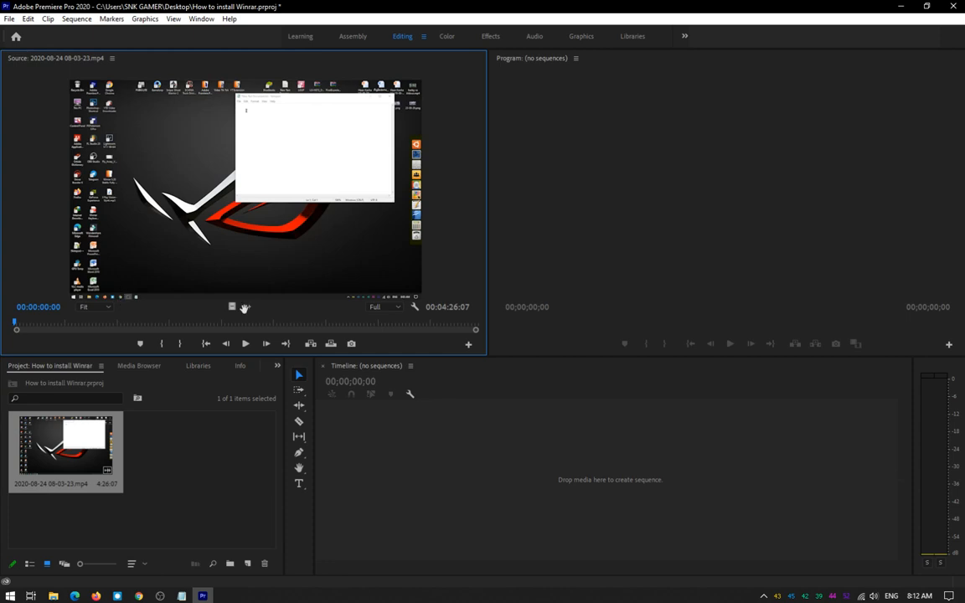
pyautogui.click(245, 344)
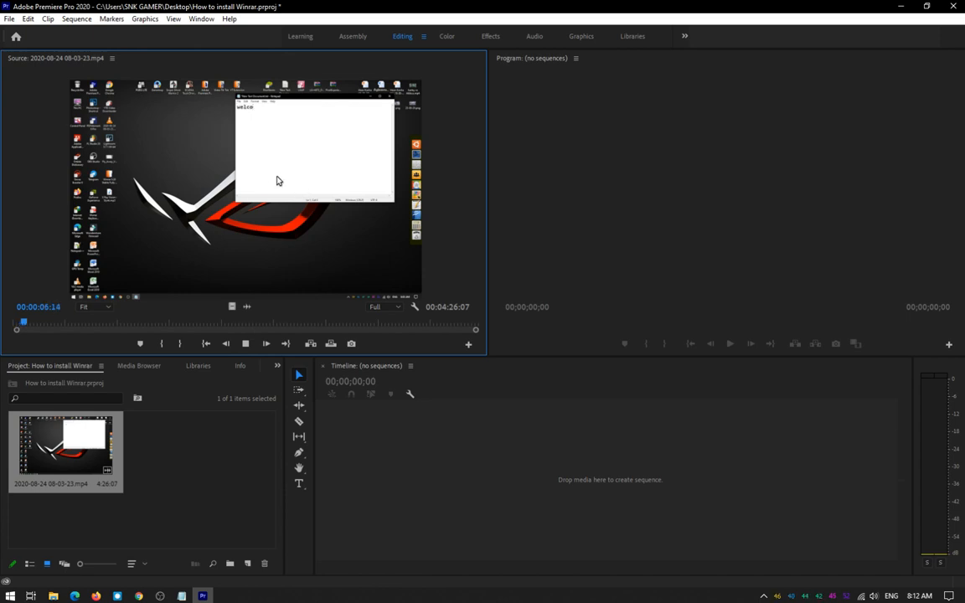
pyautogui.moveTo(444, 439); pyautogui.dragTo(447, 460)
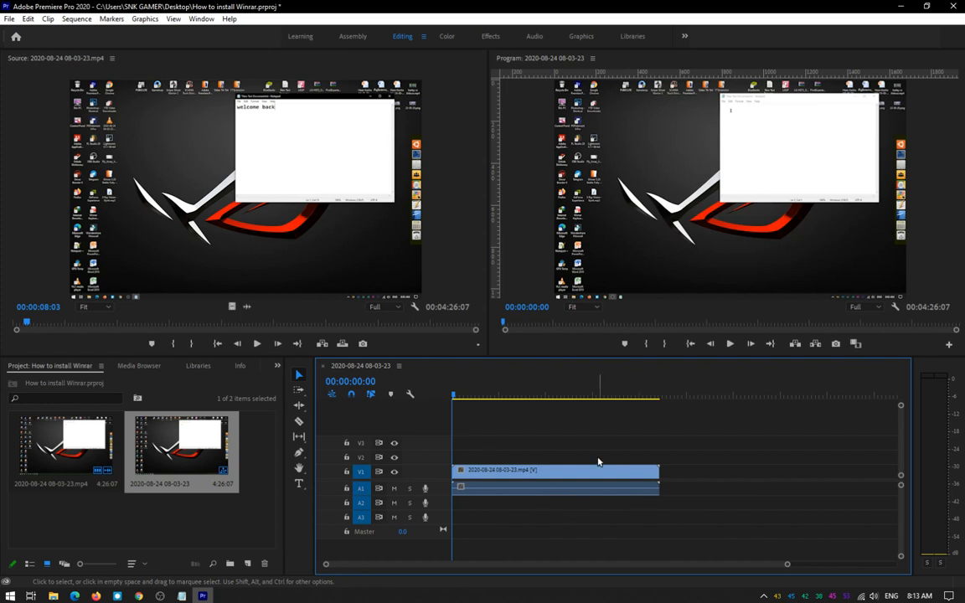
# - Switch to the Audio workspace and browse the C: drive's Users folder in the Media Browser to the user's Desktop folder
pyautogui.click(534, 36)
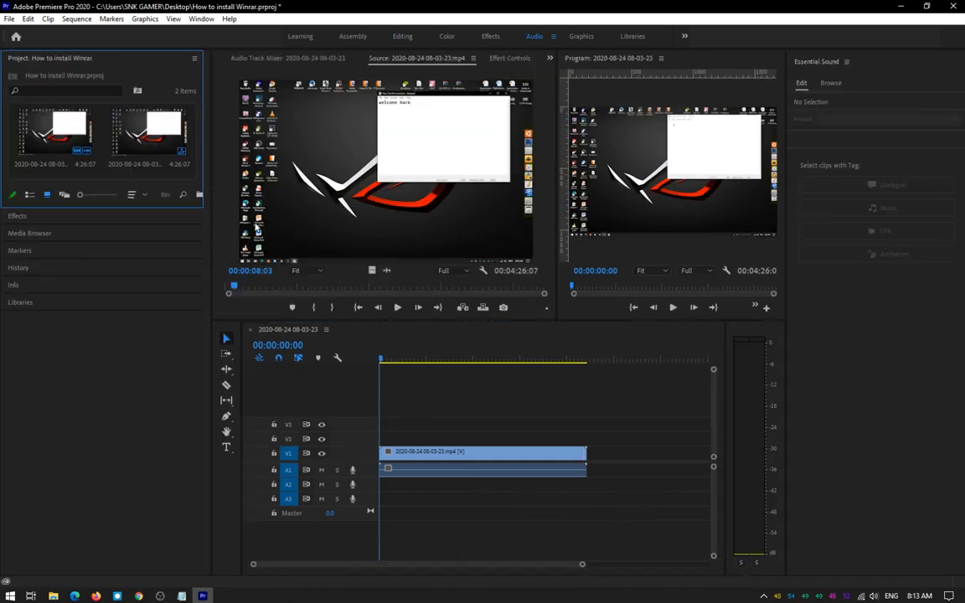
pyautogui.click(32, 233)
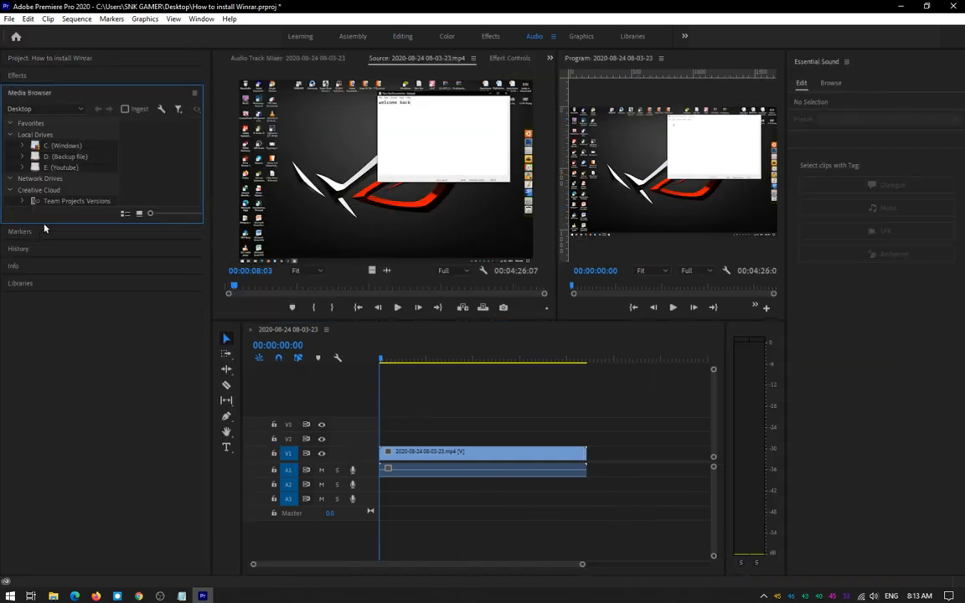
pyautogui.click(57, 147)
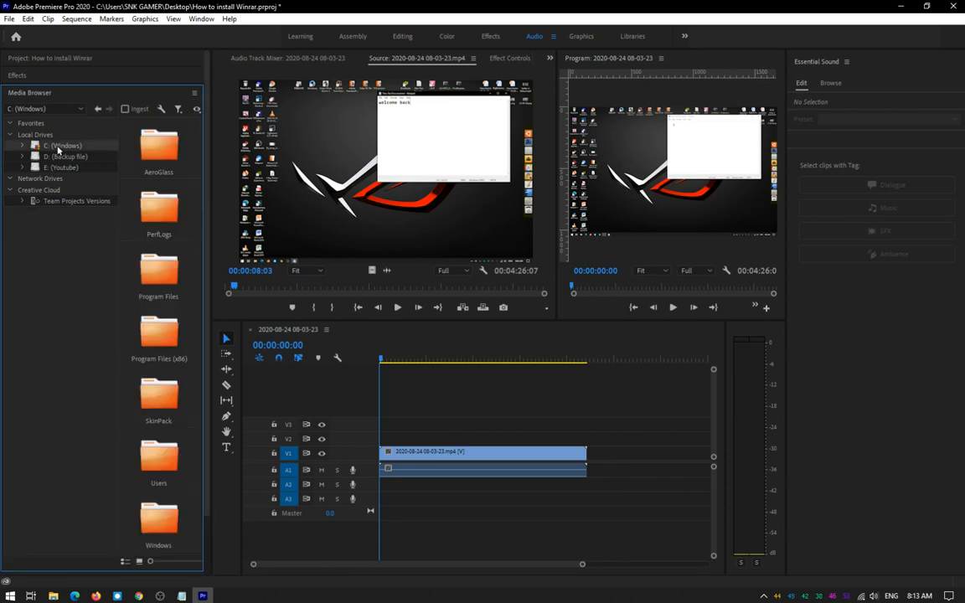
pyautogui.click(168, 455)
pyautogui.doubleClick(169, 455)
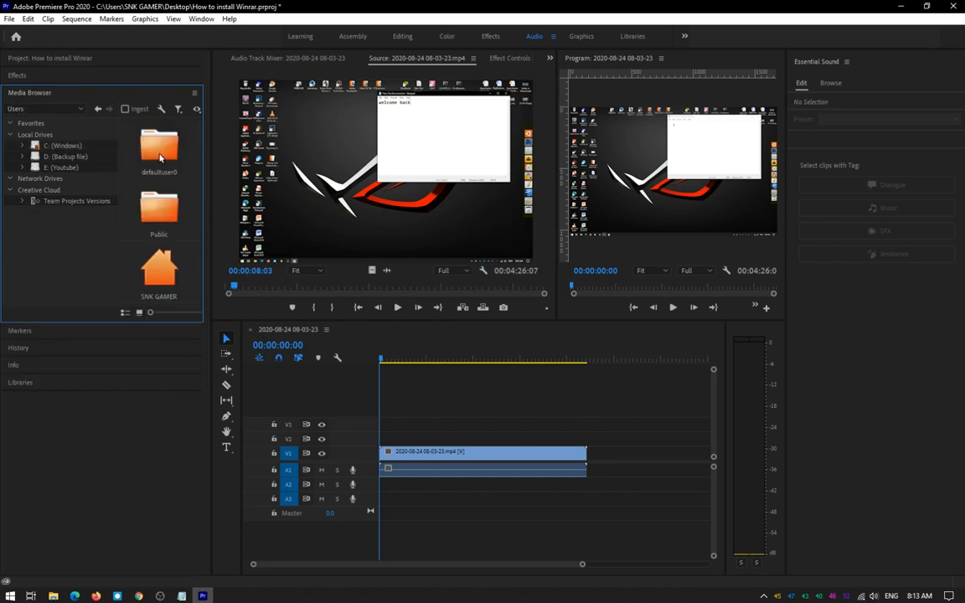
pyautogui.doubleClick(159, 270)
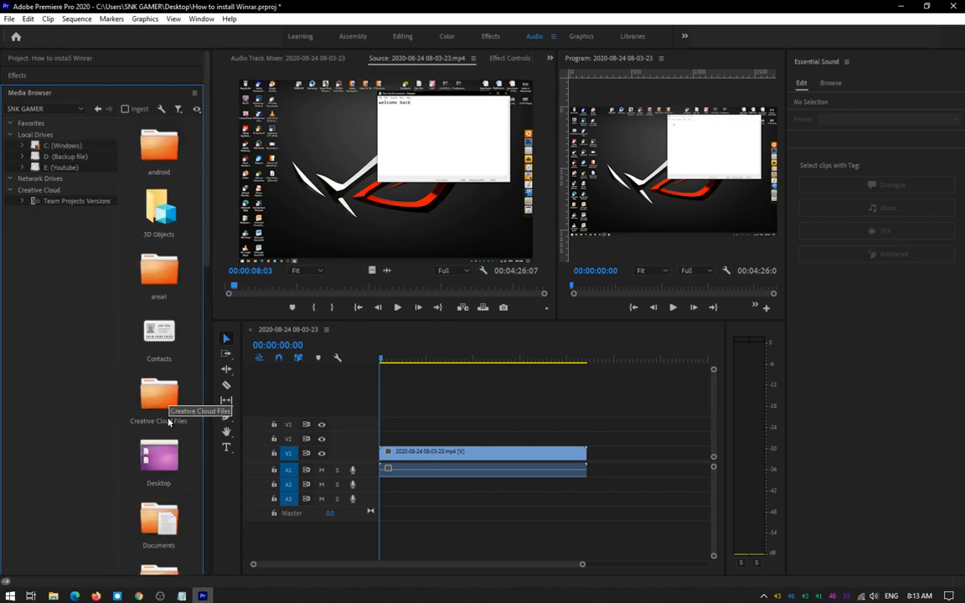
pyautogui.doubleClick(164, 468)
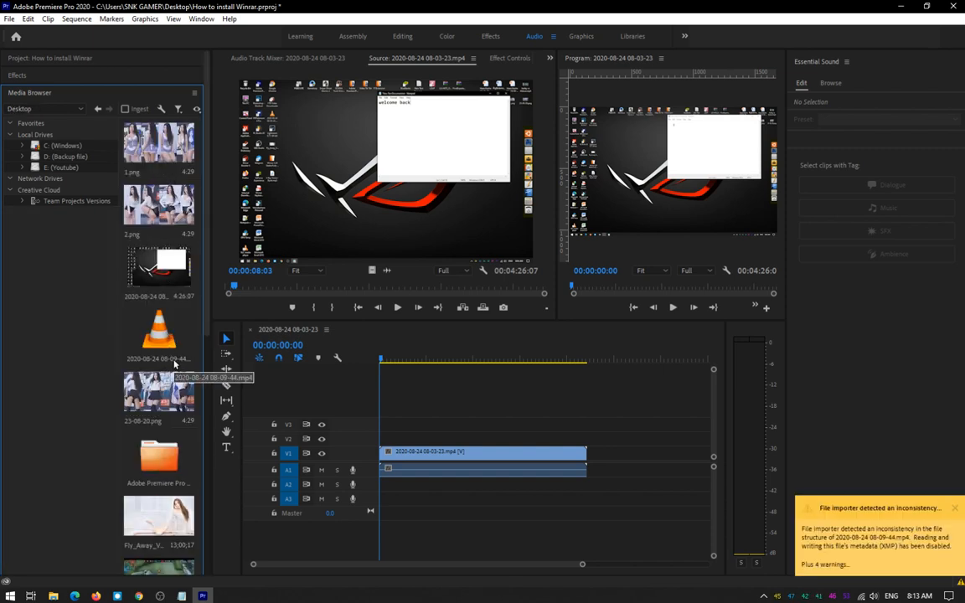
# - Place the music file X Ray Vision - Slynk.mp3 on audio track A2 at the start of the sequence
pyautogui.scroll(-4, 153, 390)
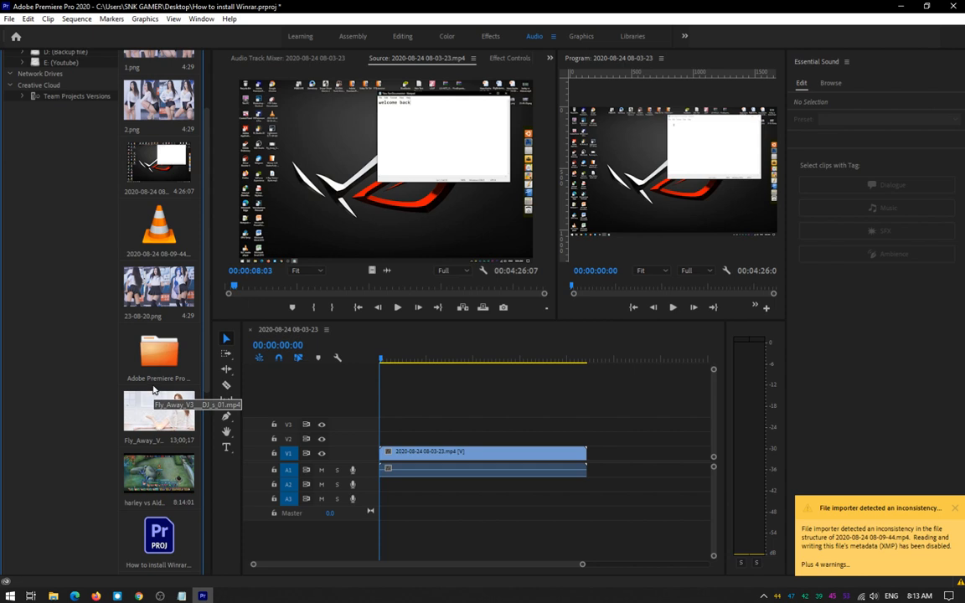
pyautogui.scroll(-1, 153, 387)
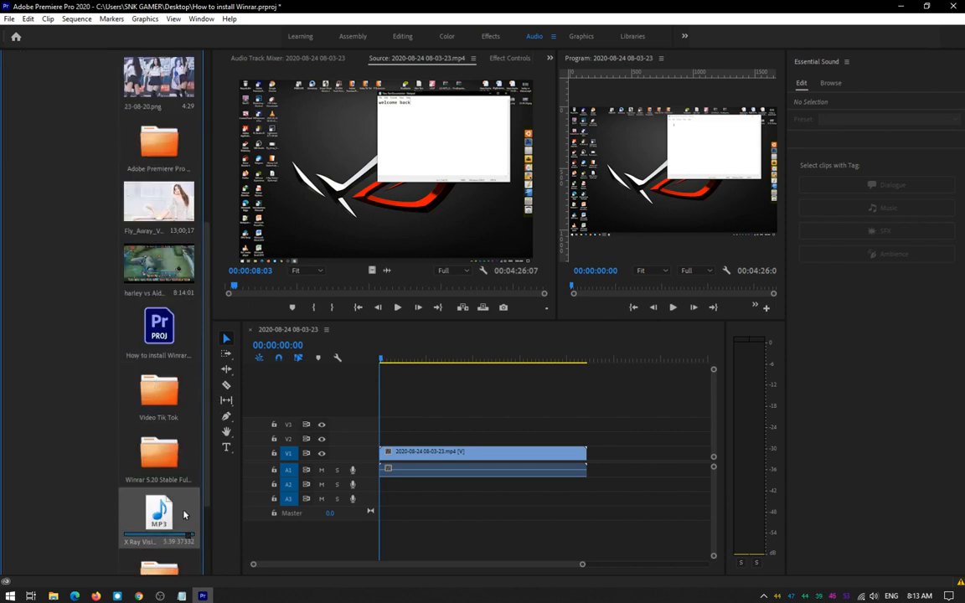
pyautogui.moveTo(165, 513); pyautogui.dragTo(390, 490)
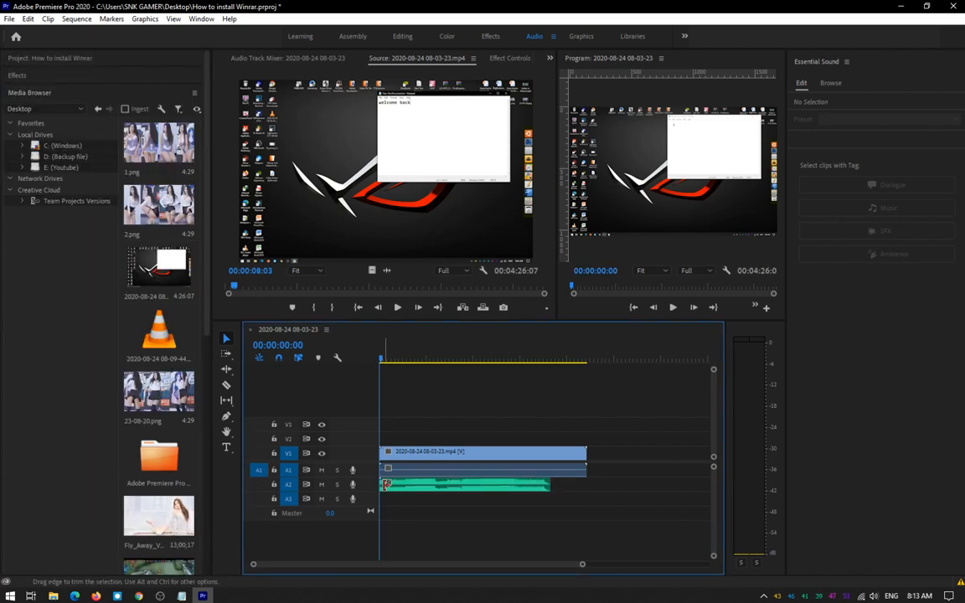
pyautogui.moveTo(551, 486); pyautogui.dragTo(578, 485)
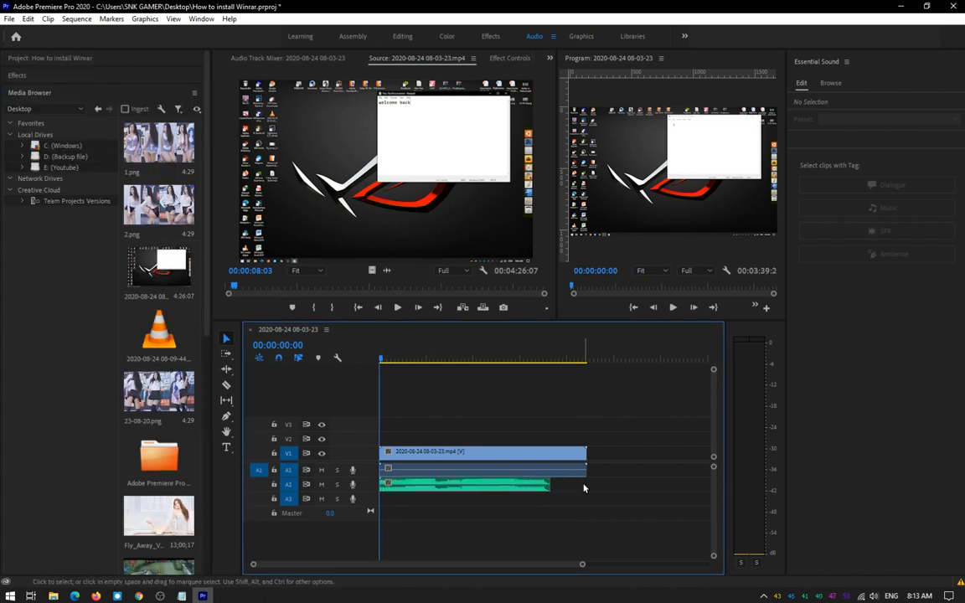
pyautogui.click(516, 487)
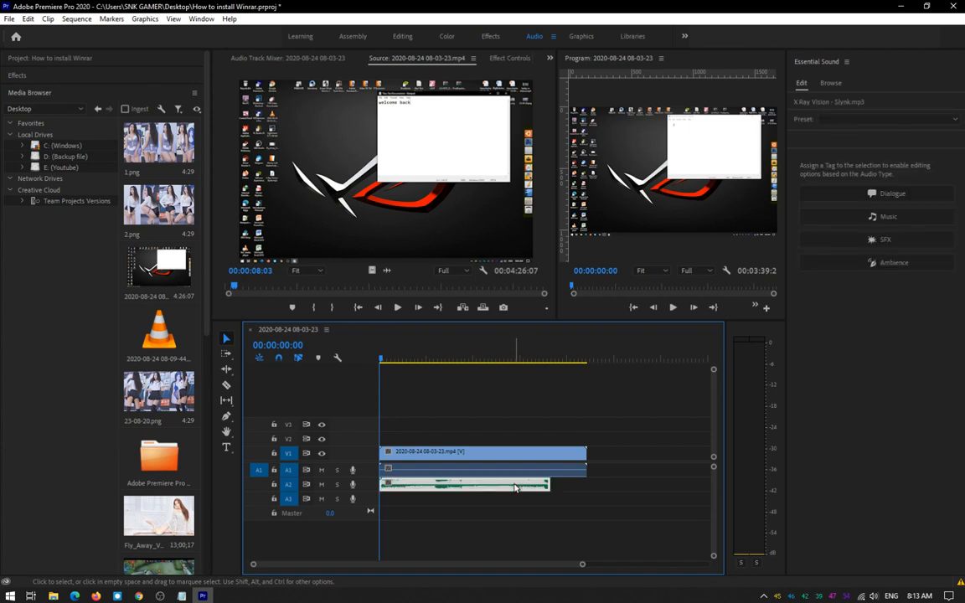
pyautogui.rightClick(407, 488)
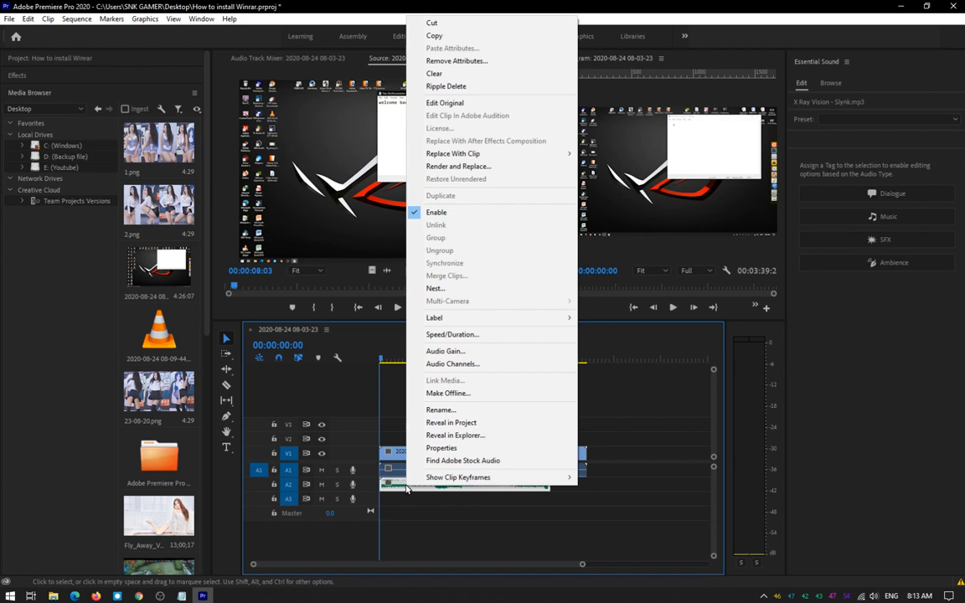
pyautogui.press('Escape')
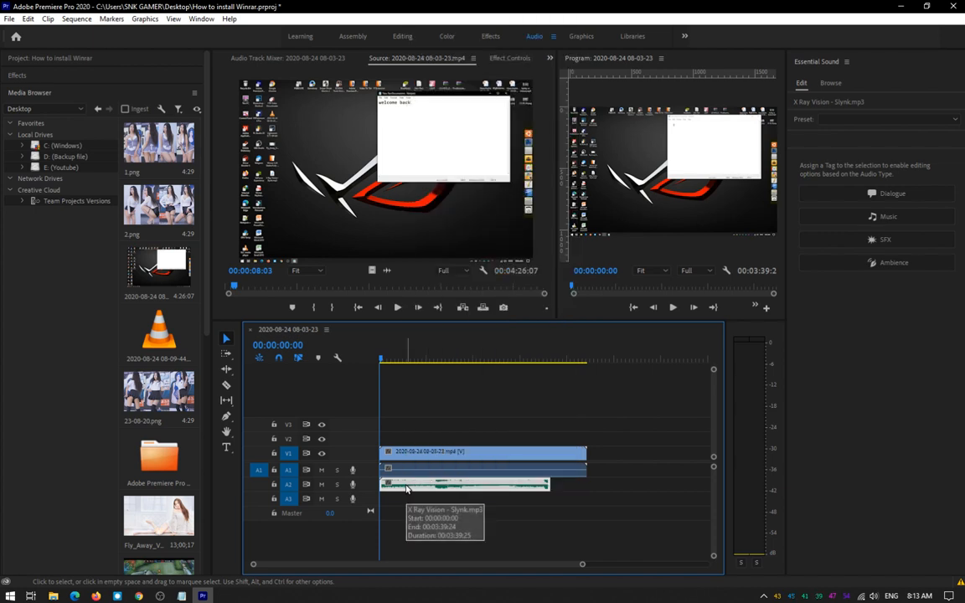
pyautogui.press('ctrl')
pyautogui.click(488, 525)
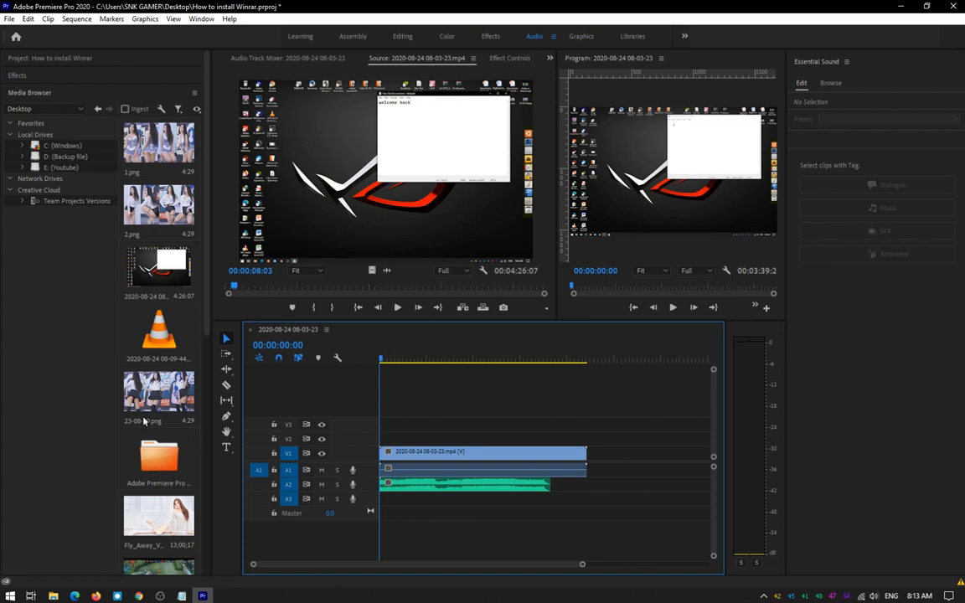
# - Place a second copy of X Ray Vision - Slynk.mp3 on audio track A2 at the end of the first copy
pyautogui.scroll(-5, 155, 478)
pyautogui.scroll(-5, 154, 478)
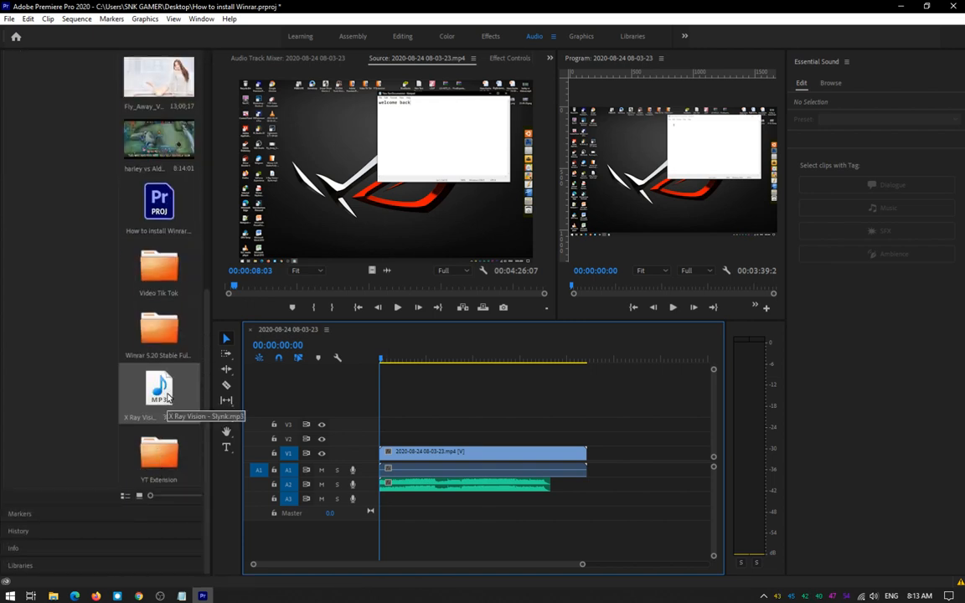
pyautogui.moveTo(164, 394); pyautogui.dragTo(617, 489)
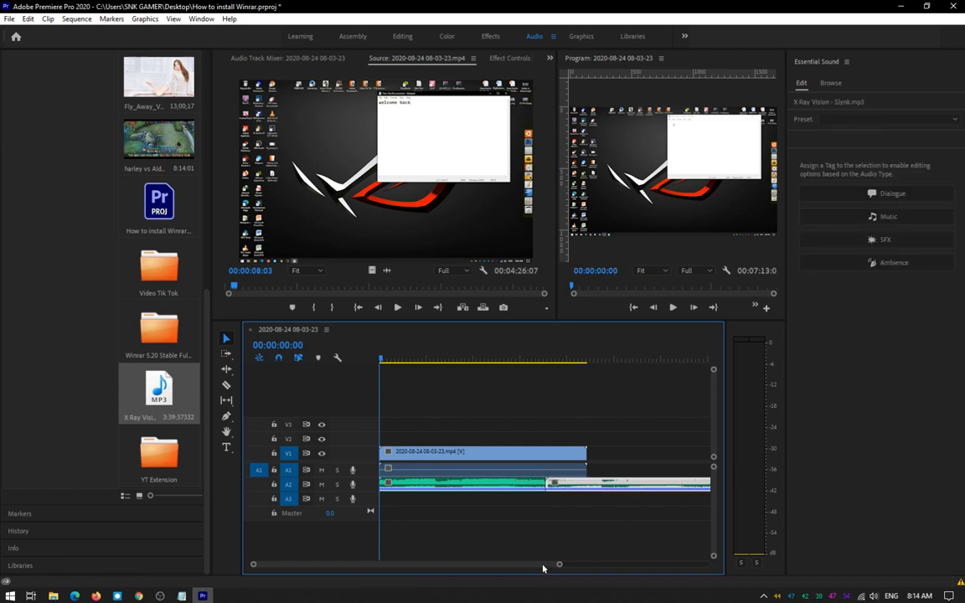
# - Trim the end of the second music clip on A2 to match the end of the video clip
pyautogui.moveTo(560, 565); pyautogui.dragTo(600, 565)
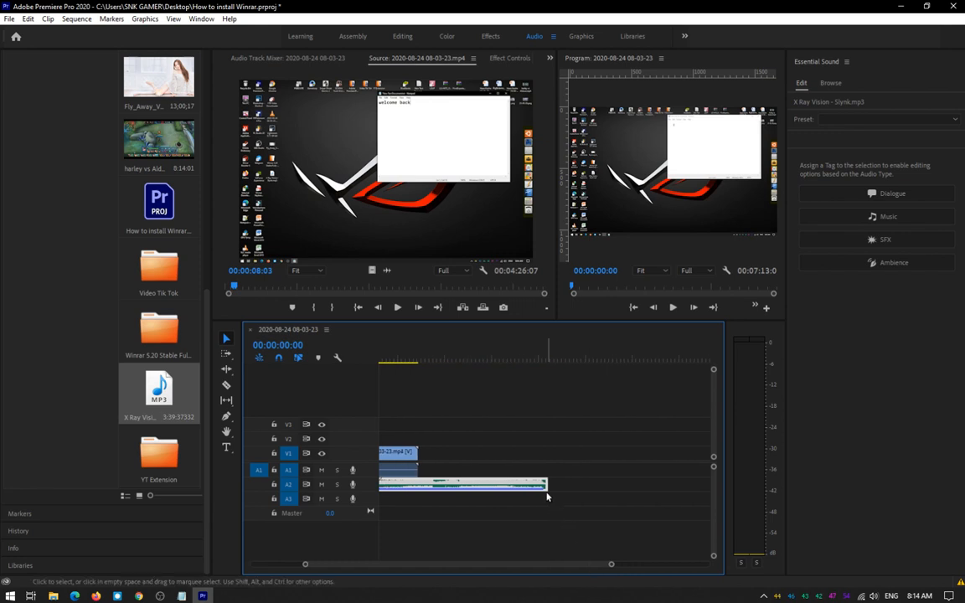
pyautogui.moveTo(544, 486); pyautogui.dragTo(417, 483)
pyautogui.press('=')
pyautogui.press('=')
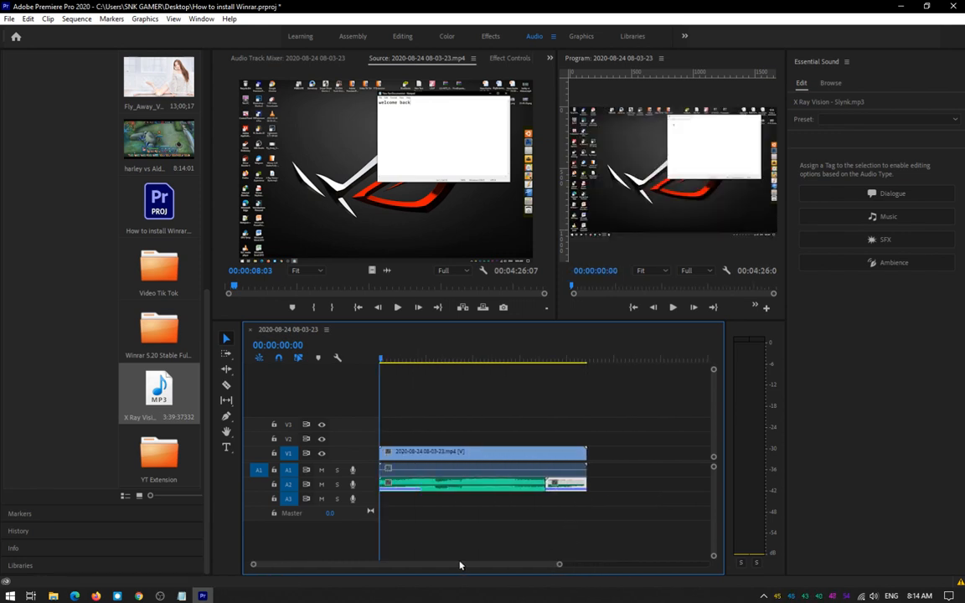
# - Tag the first music clip on A2 as Music and lower its clip volume to -15.3 dB while playing the sequence
pyautogui.click(462, 486)
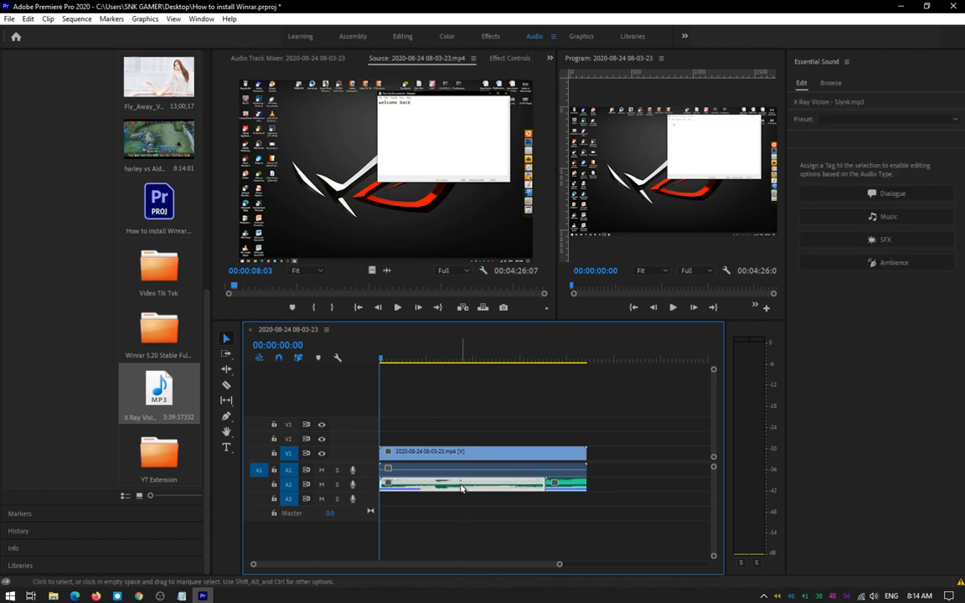
pyautogui.click(889, 216)
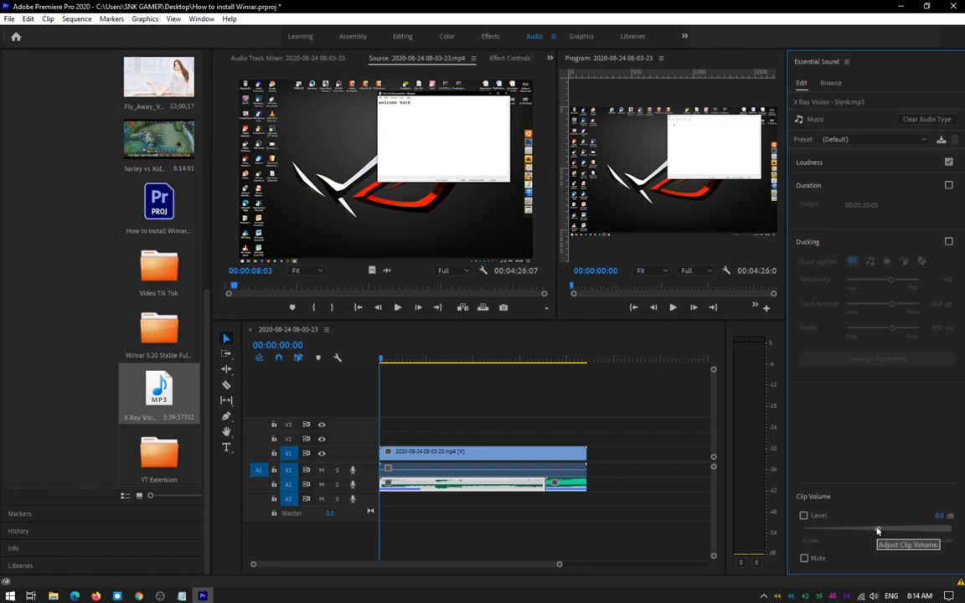
pyautogui.click(804, 516)
pyautogui.click(673, 307)
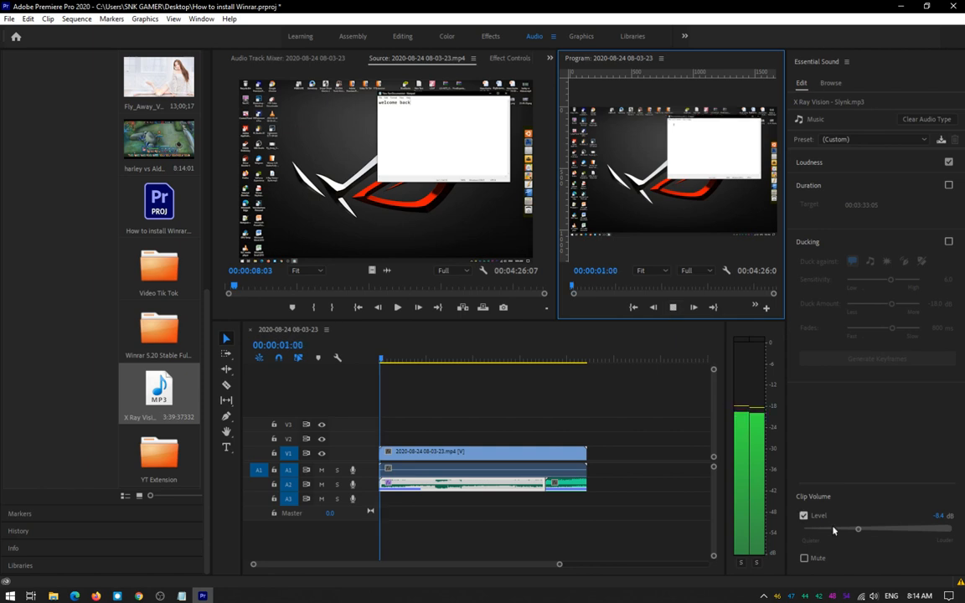
pyautogui.moveTo(858, 530); pyautogui.dragTo(851, 533)
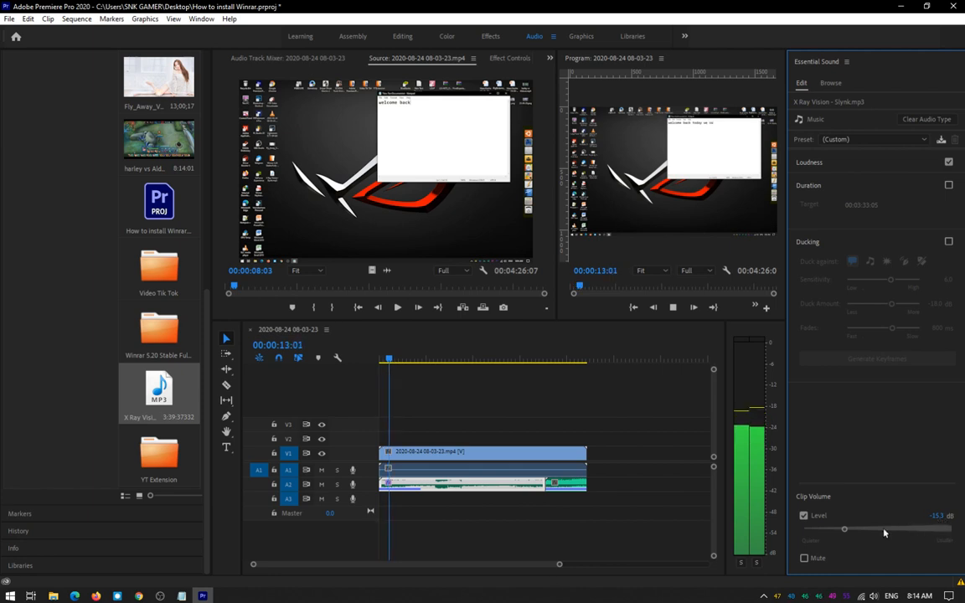
# - Tag the second music clip on A2 as Music and set its clip volume to -15.3 dB
pyautogui.click(697, 469)
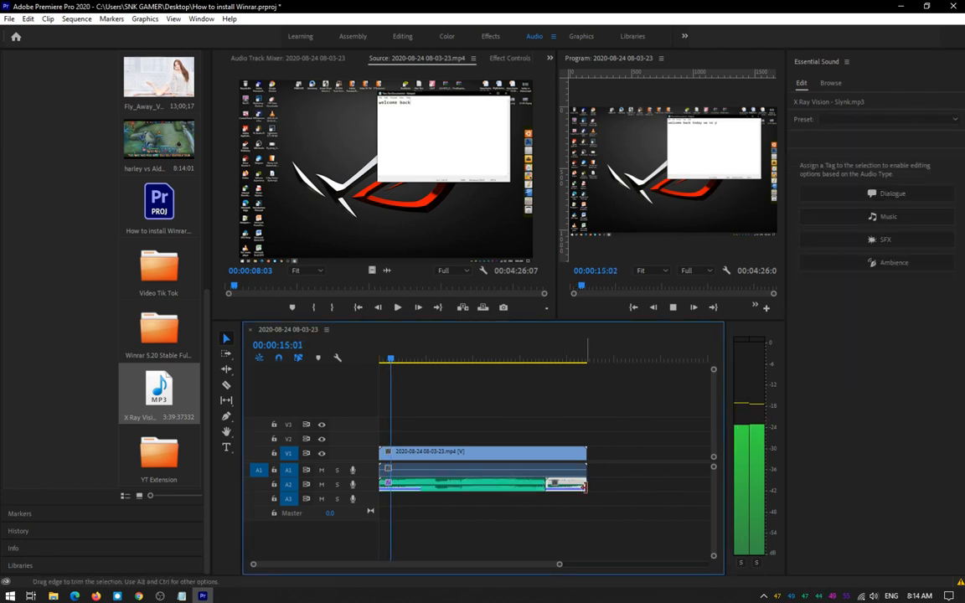
pyautogui.click(887, 216)
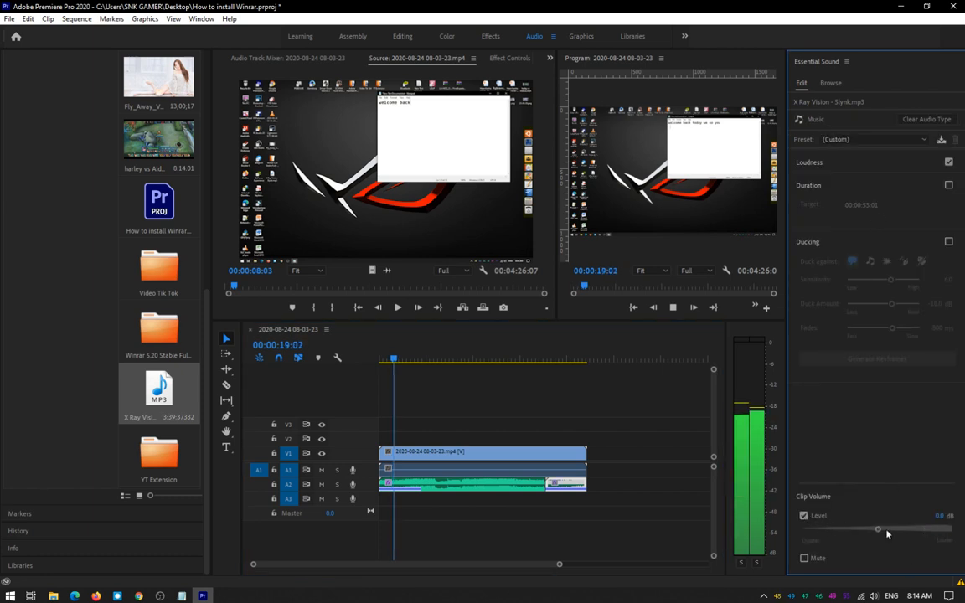
pyautogui.moveTo(879, 529); pyautogui.dragTo(843, 530)
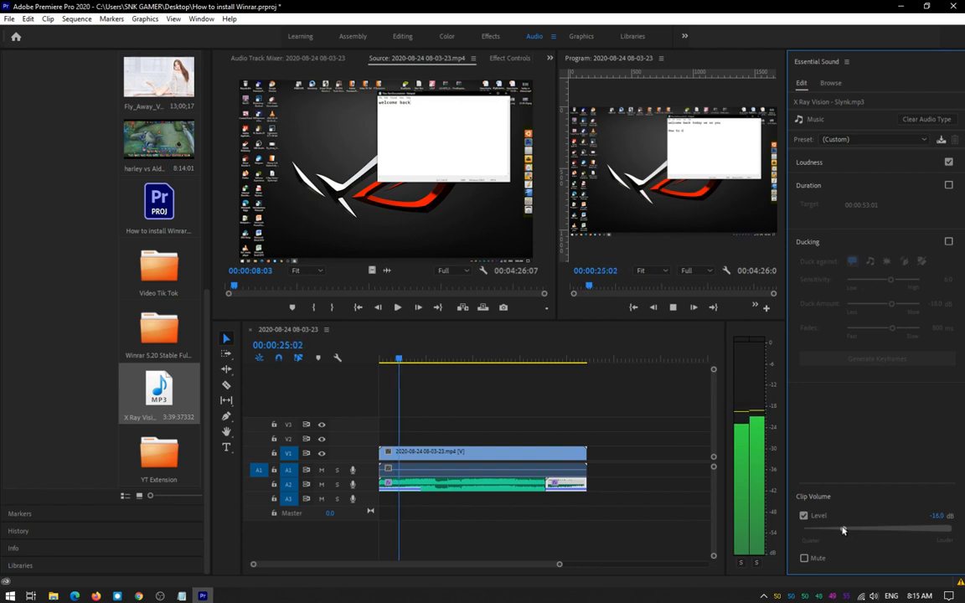
pyautogui.moveTo(843, 529); pyautogui.dragTo(845, 529)
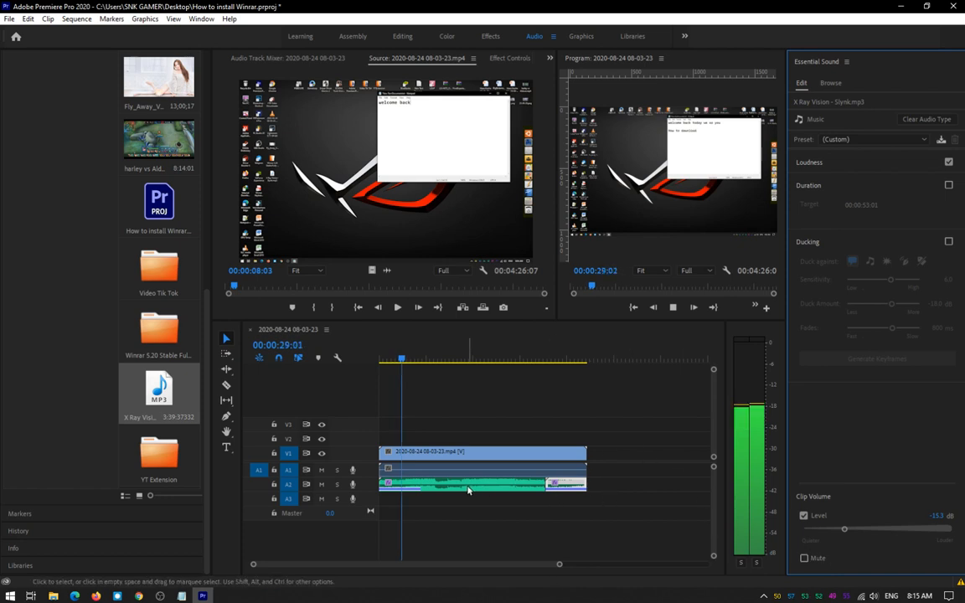
# - Select the video clip, switch to the Notepad document and add the line "Ok now we already add music or Audio" below the existing text
pyautogui.click(461, 459)
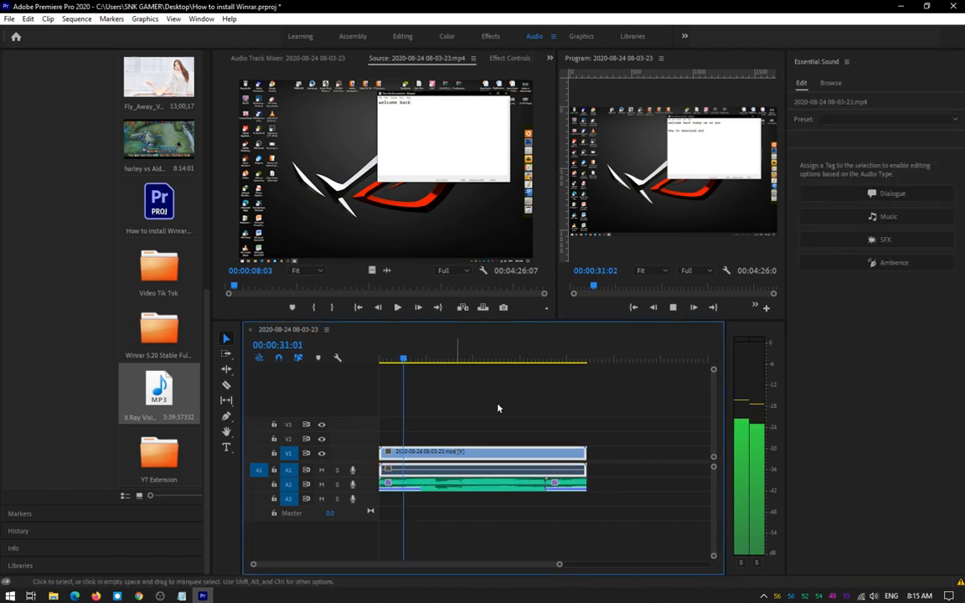
pyautogui.hotkey('alt', 'Tab')
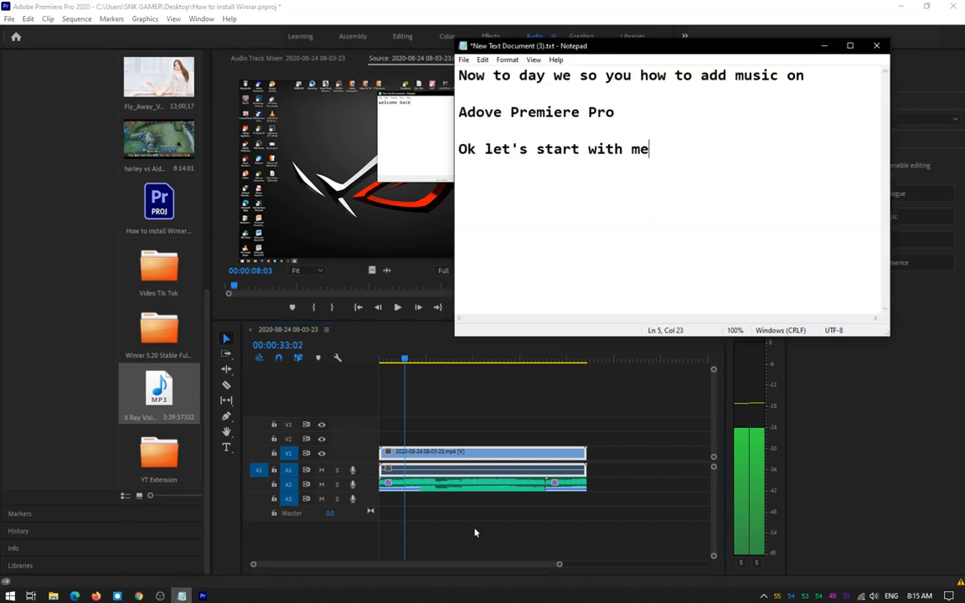
pyautogui.press('Return')
pyautogui.press('Return')
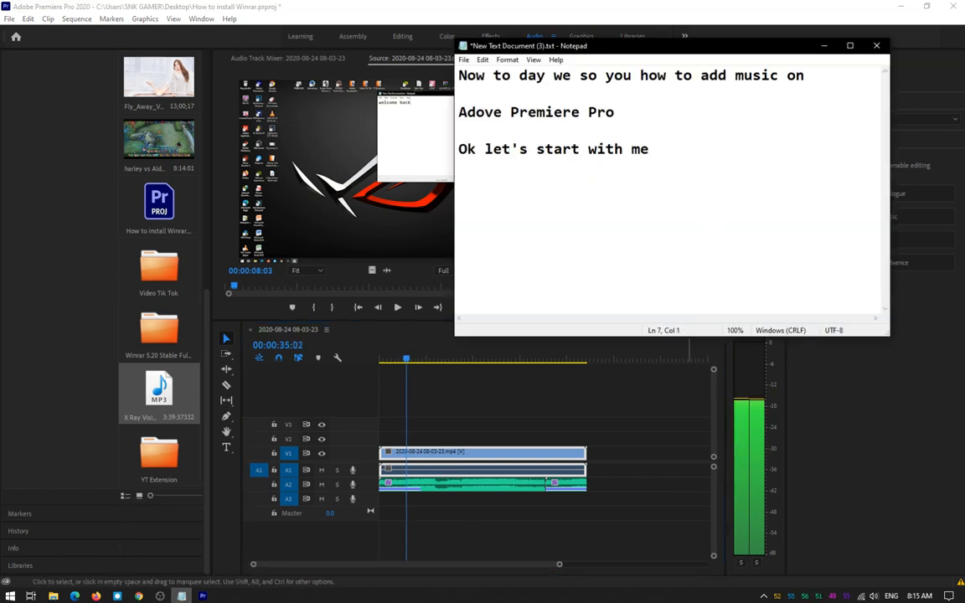
pyautogui.write('Ok now ')
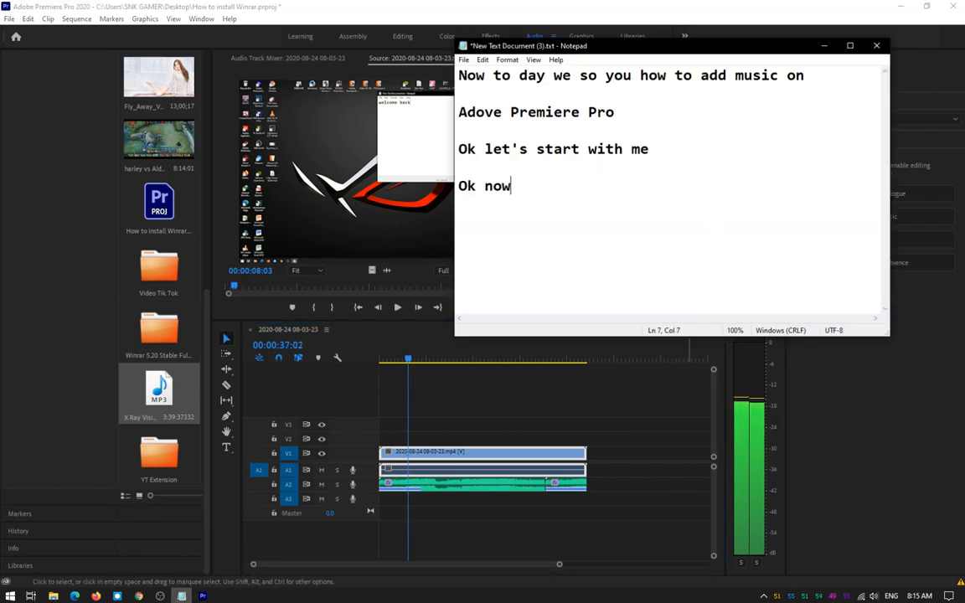
pyautogui.write('we ')
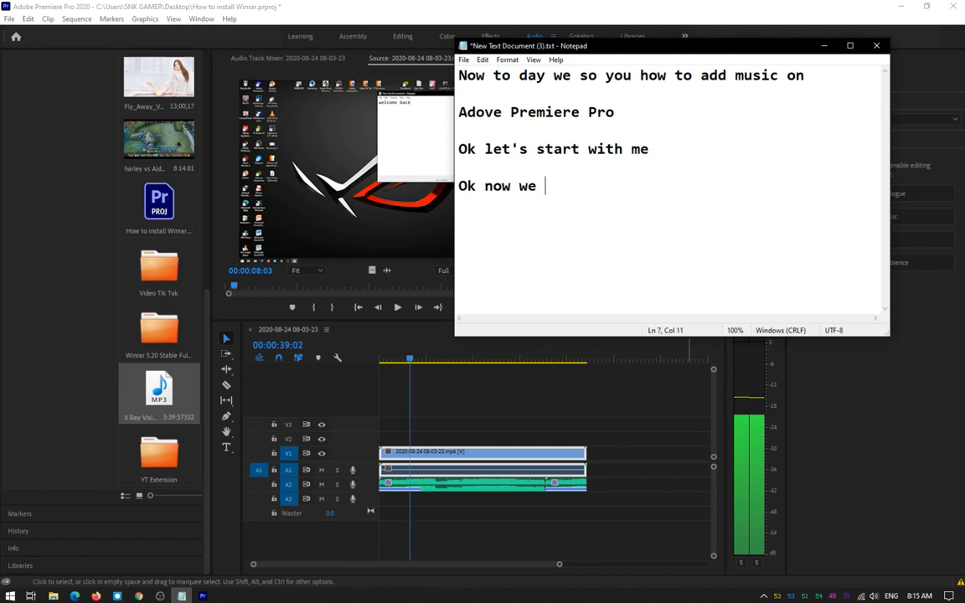
pyautogui.write('alrea')
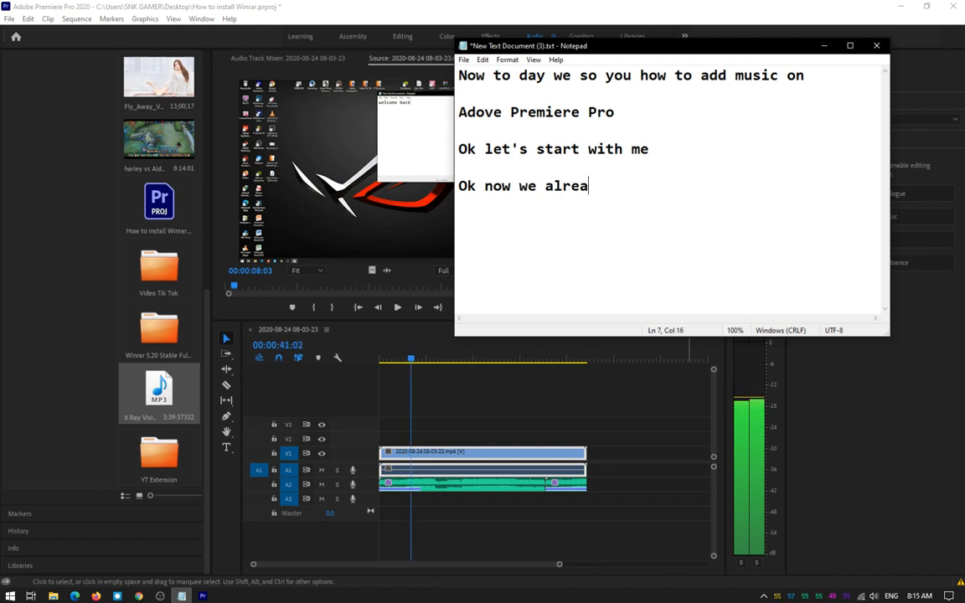
pyautogui.write('dy add')
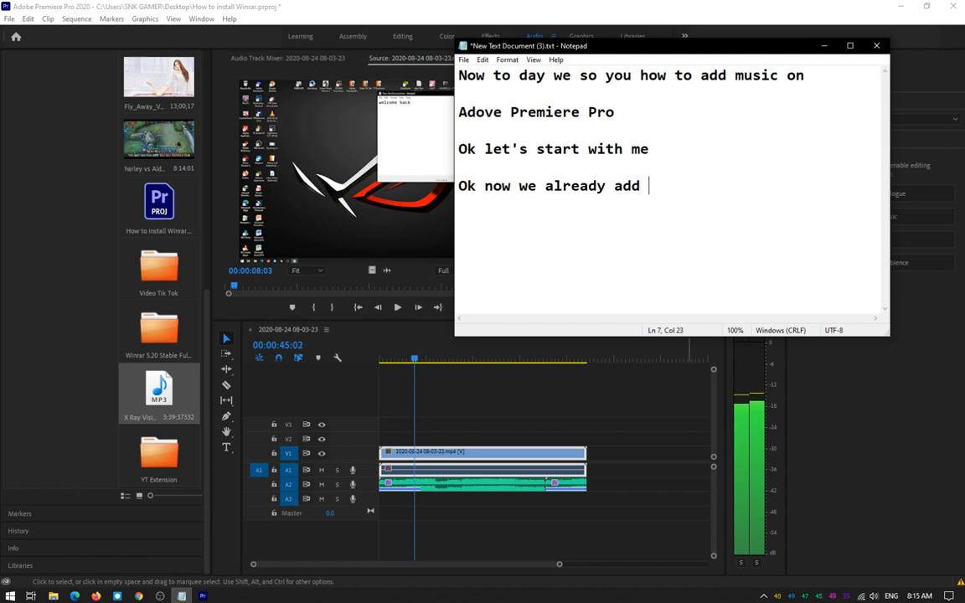
pyautogui.write(' m')
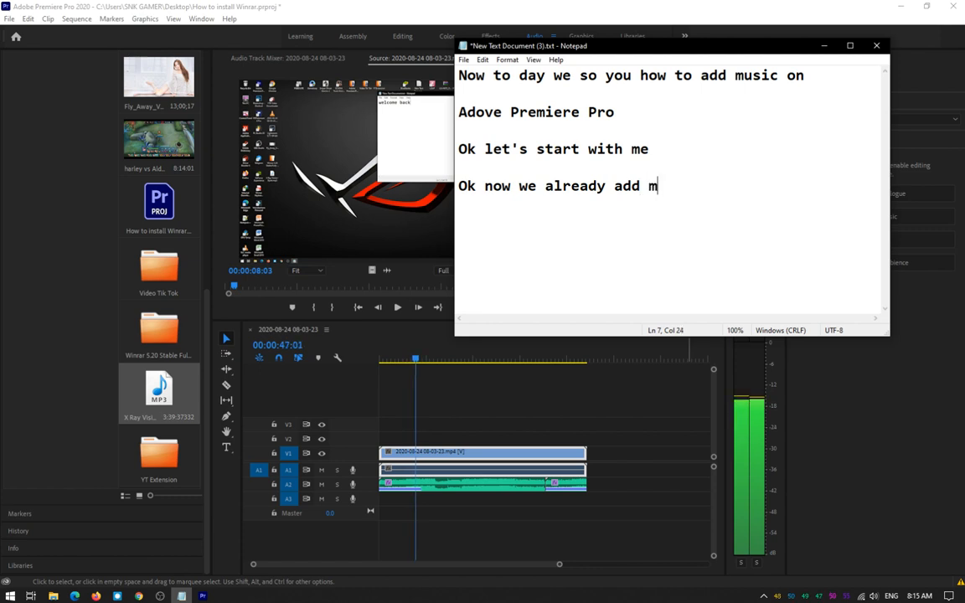
pyautogui.write('ju')
pyautogui.press('BackSpace')
pyautogui.press('BackSpace')
pyautogui.write('usic')
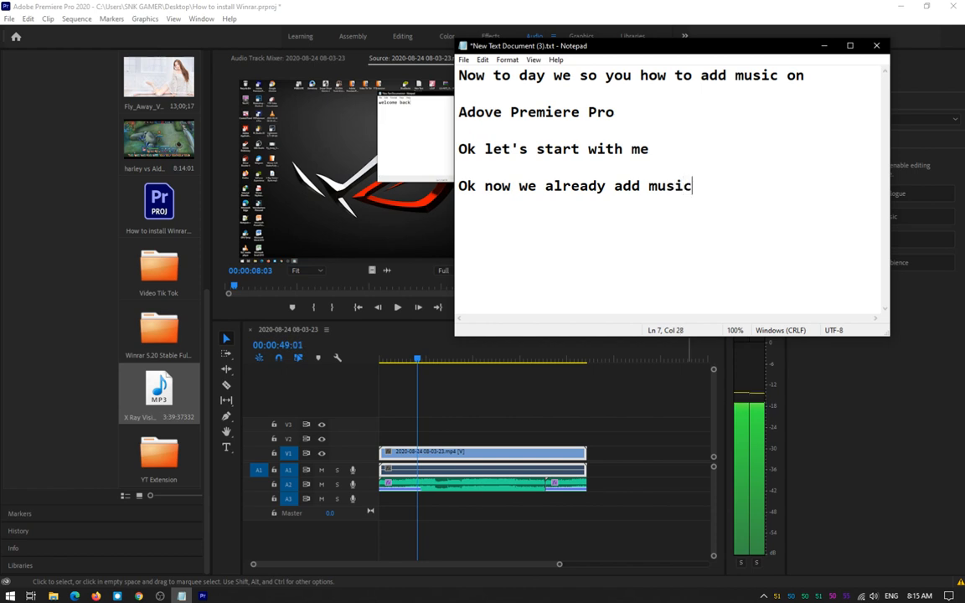
pyautogui.write(' or ')
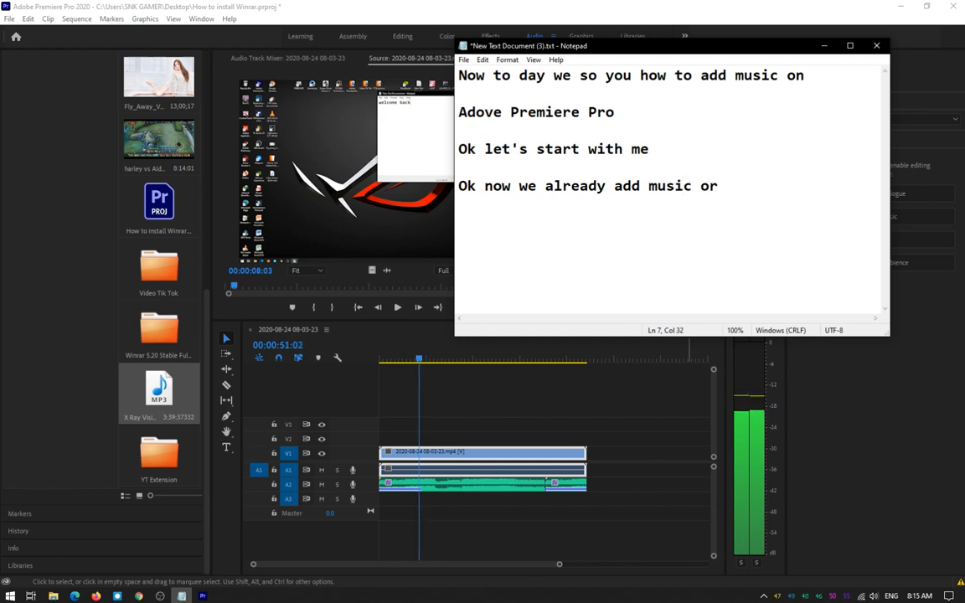
pyautogui.write('Audio')
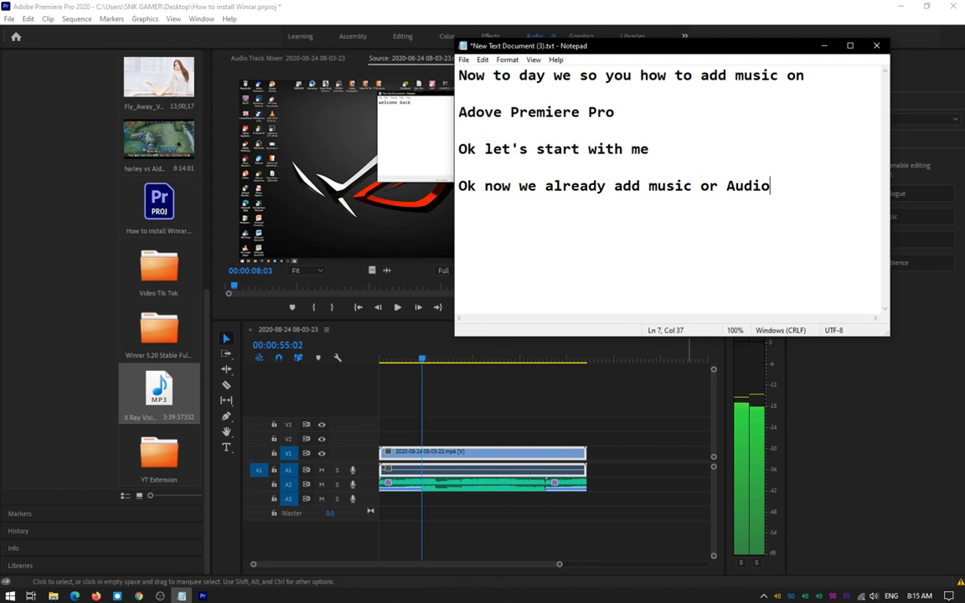
# - Add the line "Now we Export file" after a blank line in the Notepad document and minimize Notepad to return to Premiere Pro
pyautogui.press('Return')
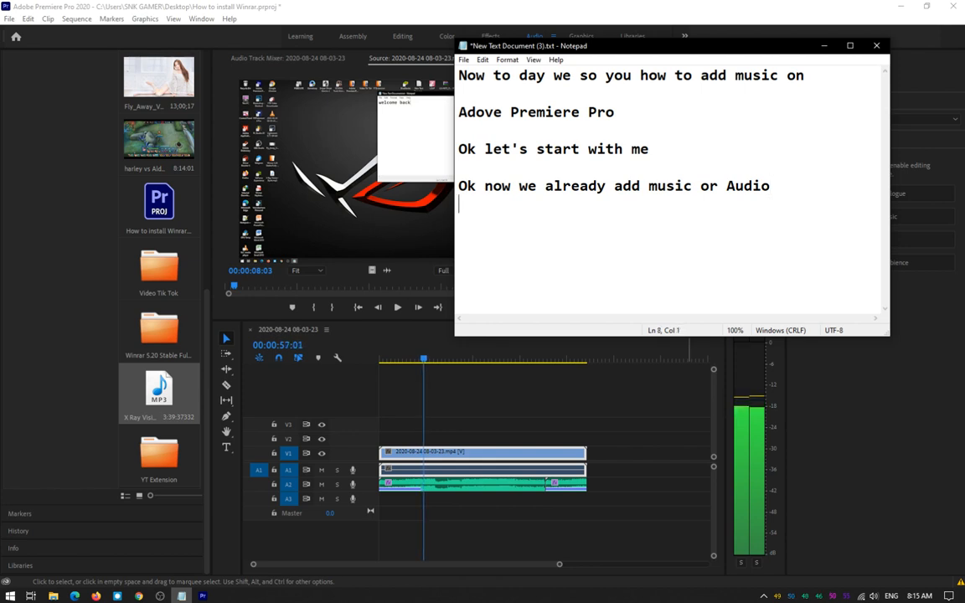
pyautogui.press('Return')
pyautogui.write('Now ew')
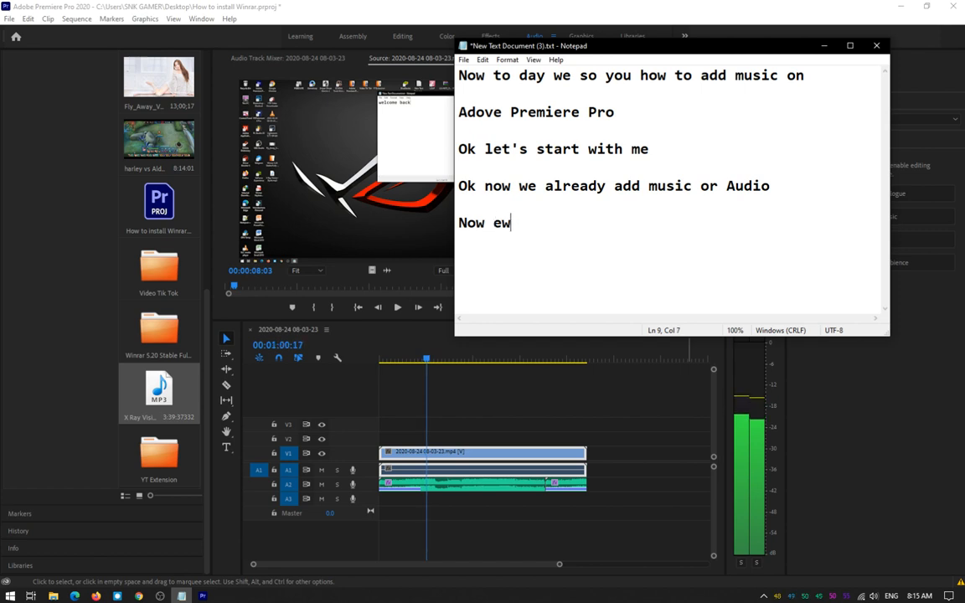
pyautogui.press('BackSpace')
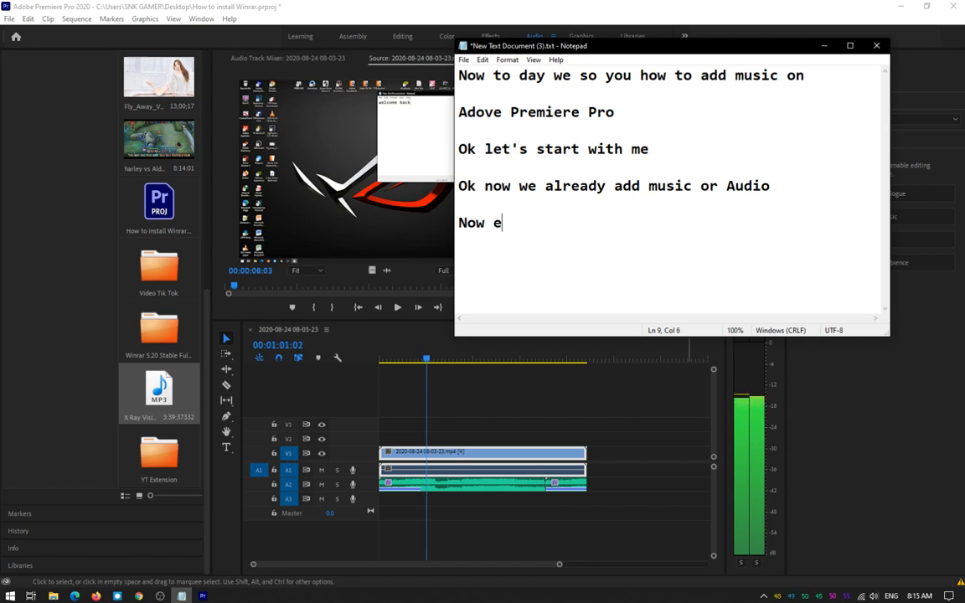
pyautogui.write('w')
pyautogui.press('BackSpace')
pyautogui.press('BackSpace')
pyautogui.write('we ')
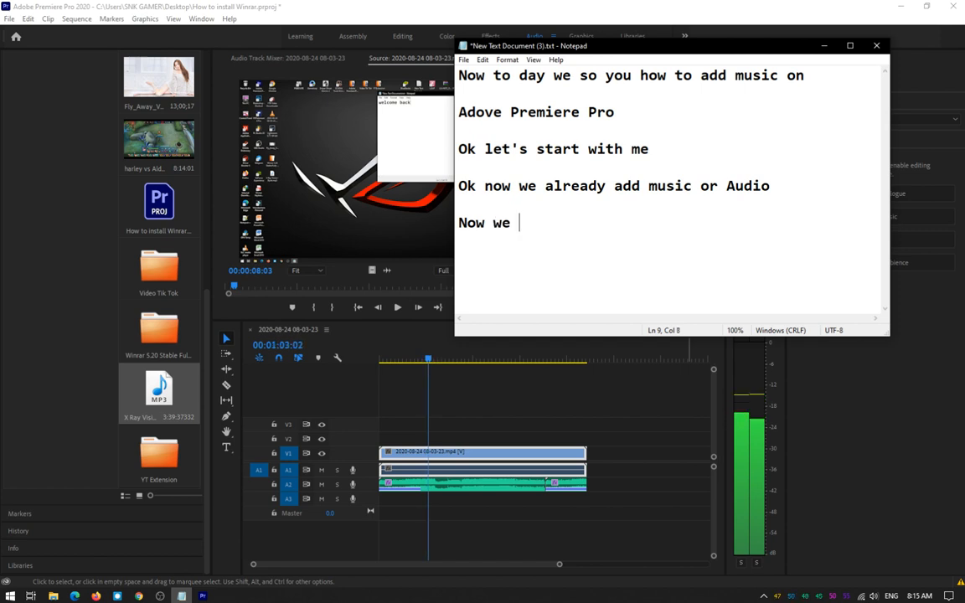
pyautogui.write('Export')
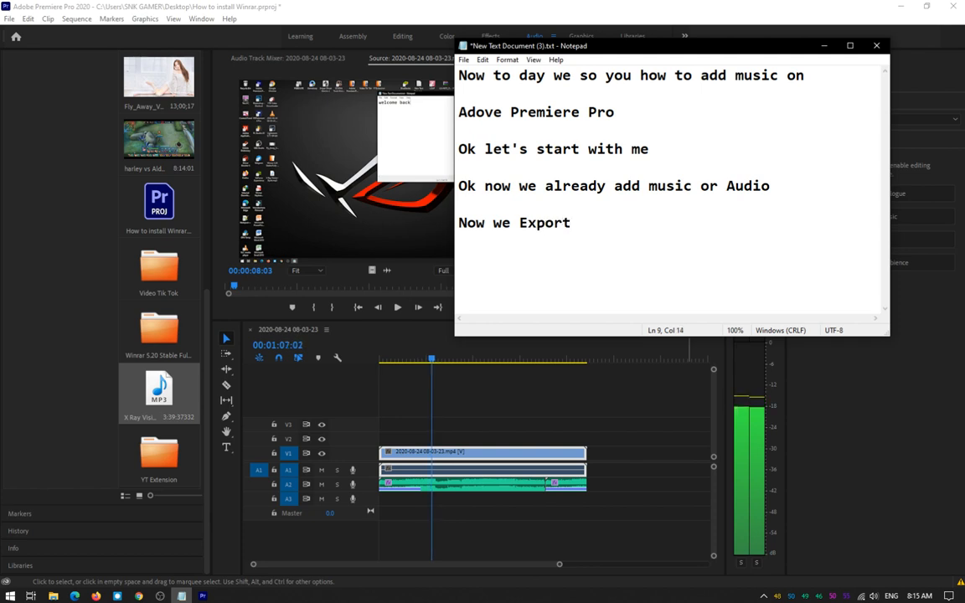
pyautogui.write(' file')
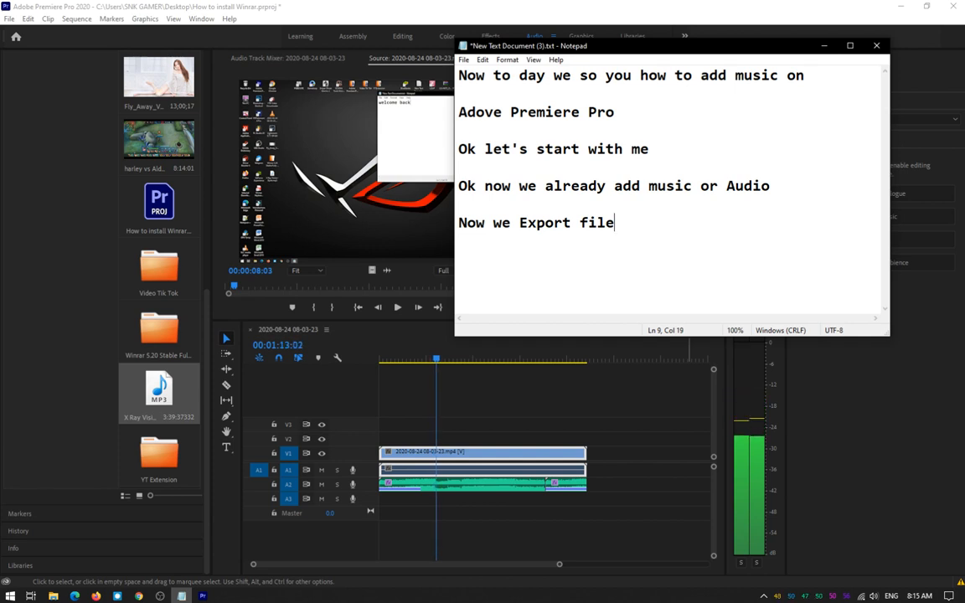
pyautogui.click(825, 45)
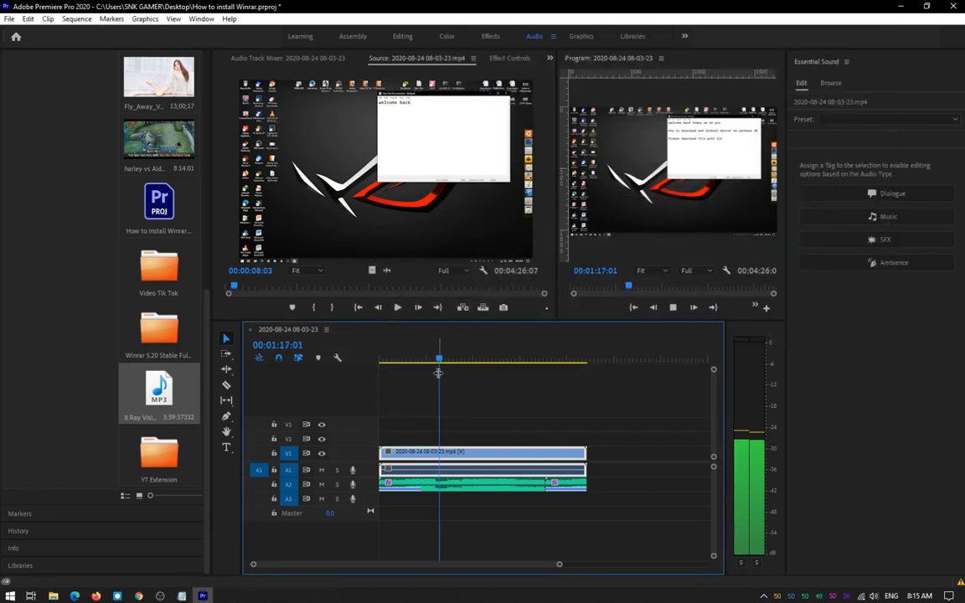
pyautogui.click(9, 18)
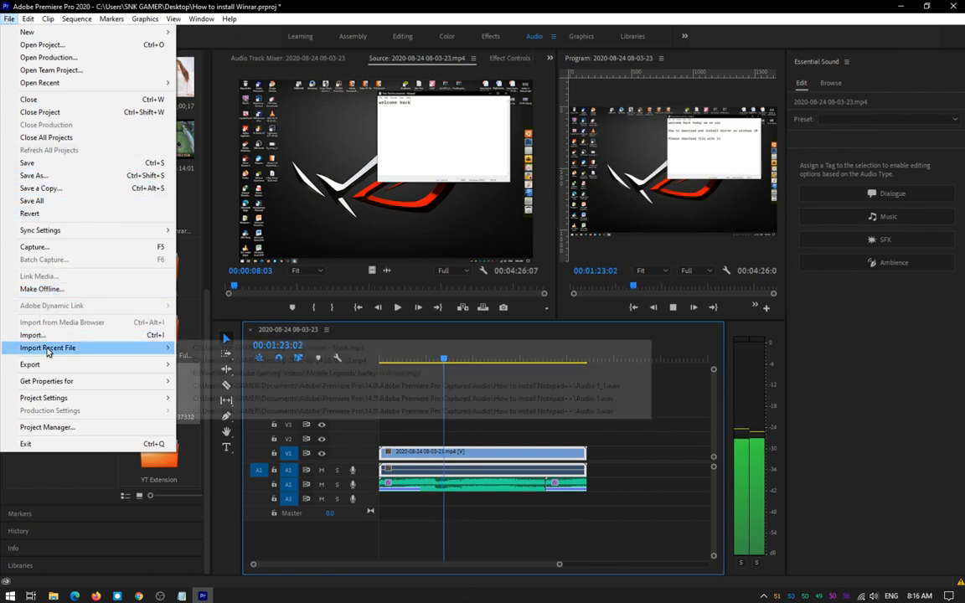
pyautogui.moveTo(46, 365)
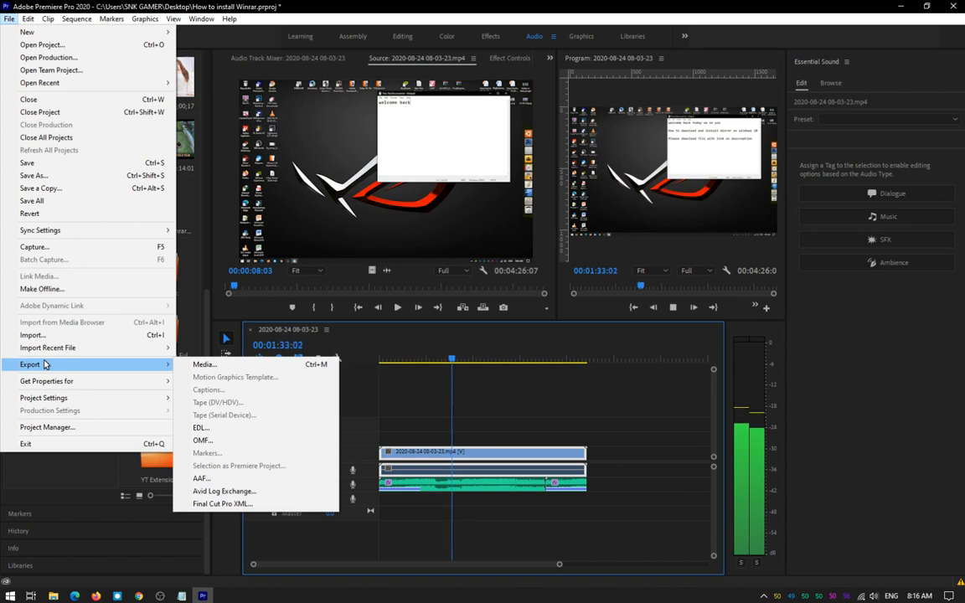
pyautogui.click(355, 240)
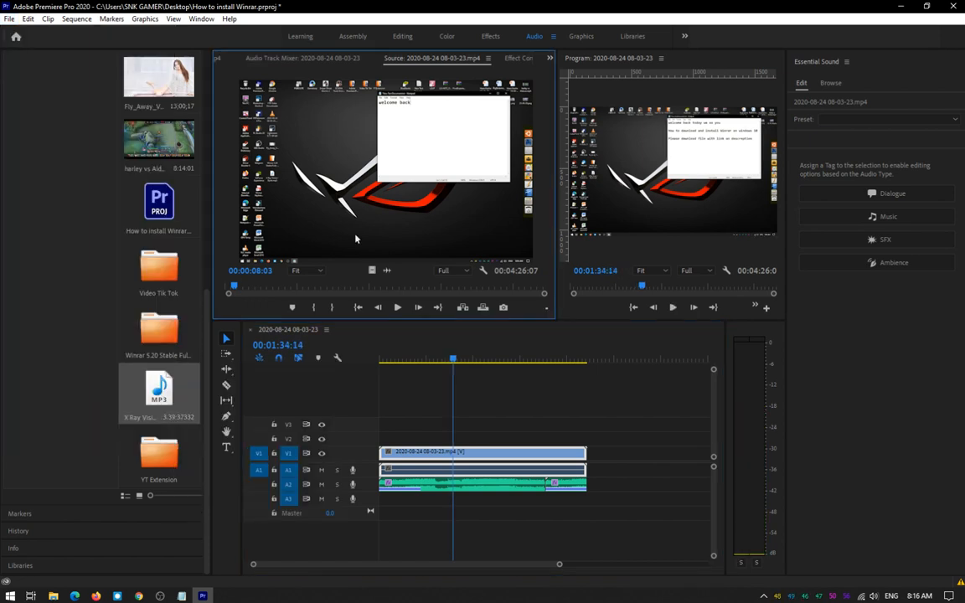
# - Resume playback of the sequence in the Program monitor
pyautogui.click(673, 308)
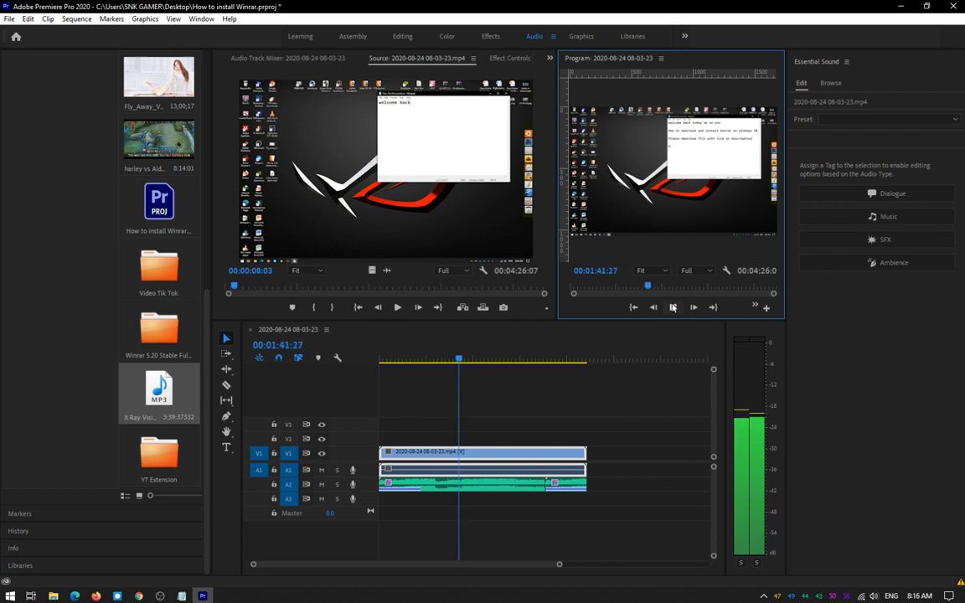
pyautogui.click(673, 308)
pyautogui.press('space')
pyautogui.moveTo(182, 592)
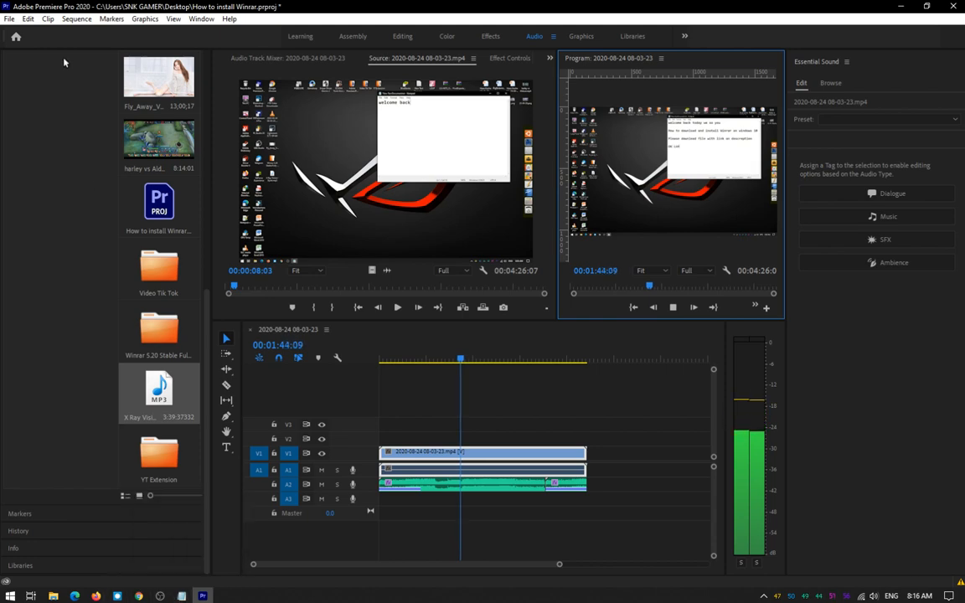
# - Open the media export settings for the sequence
pyautogui.click(8, 18)
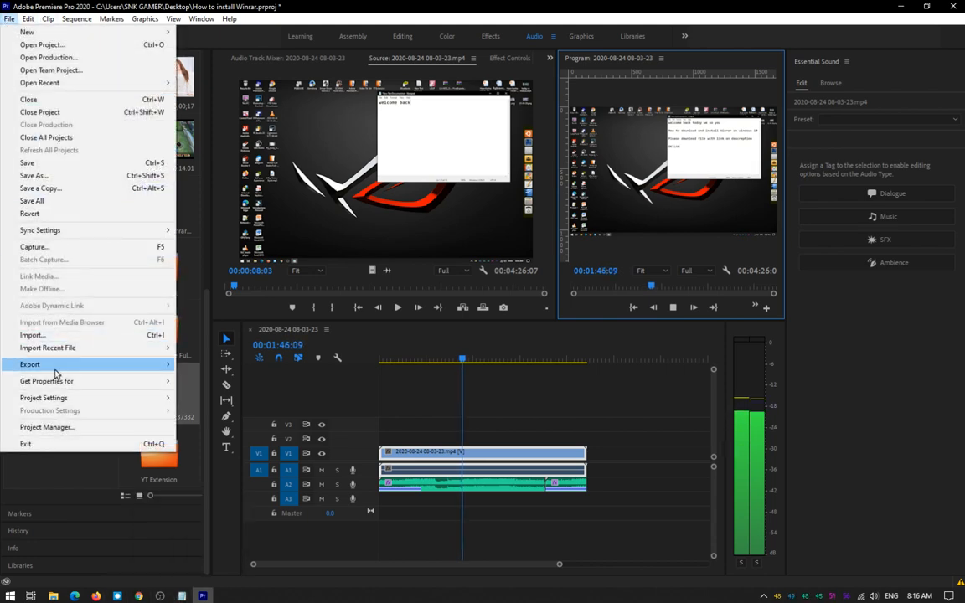
pyautogui.moveTo(167, 365)
pyautogui.click(219, 367)
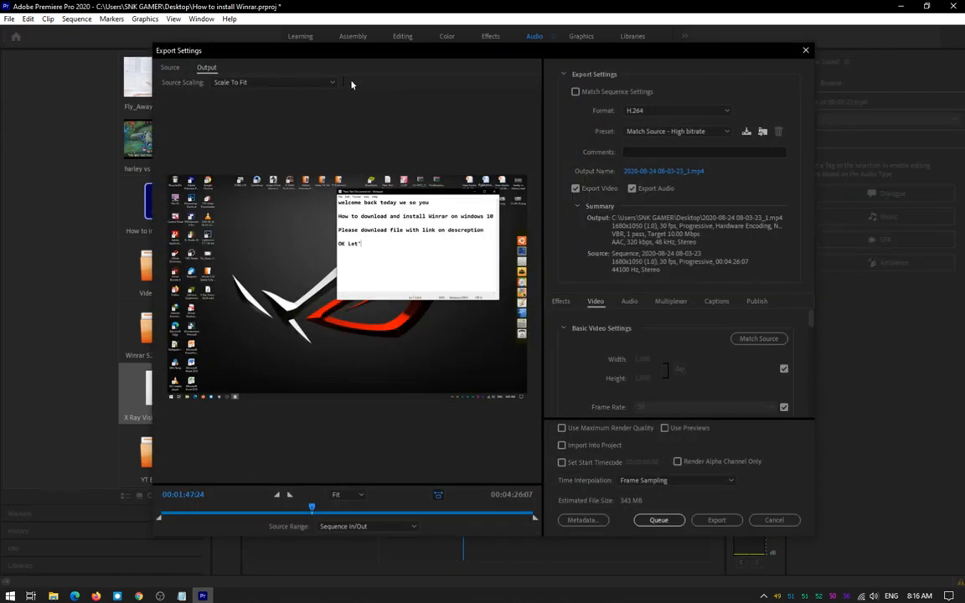
# - Set the export's output file name to "How to install Winrar.mp4" in the Desktop folder
pyautogui.click(652, 173)
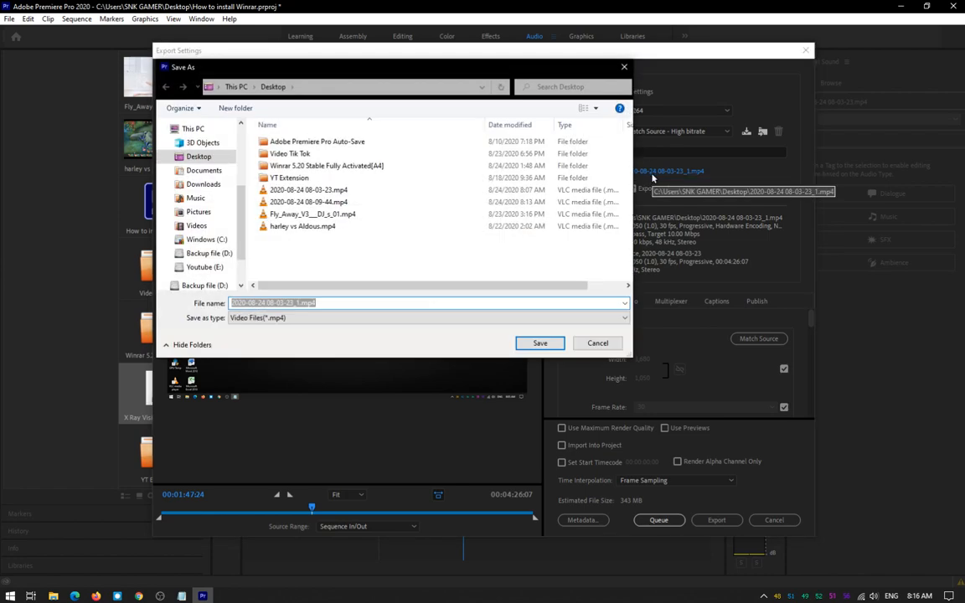
pyautogui.click(298, 303)
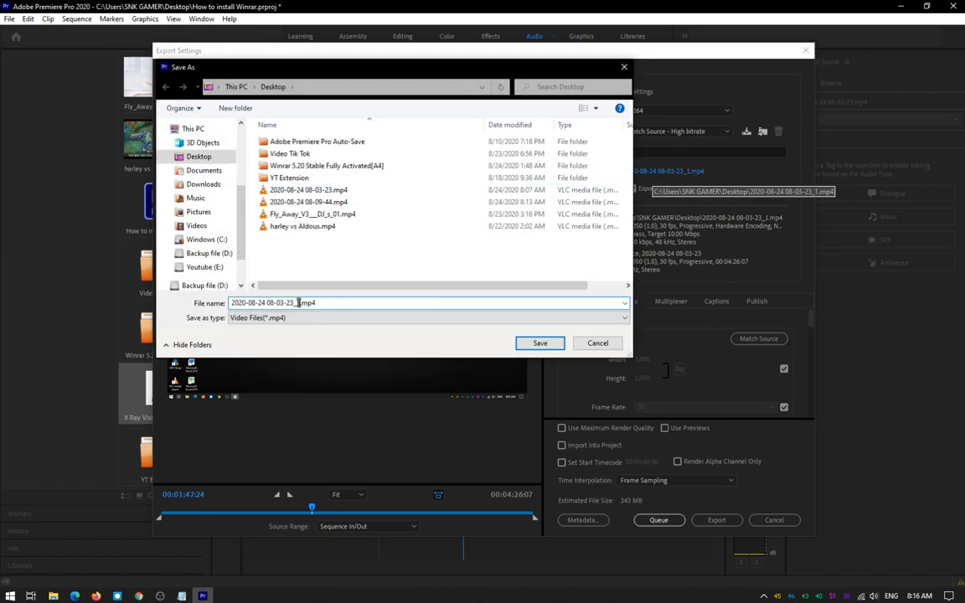
pyautogui.press('BackSpace')
pyautogui.press('BackSpace')
pyautogui.press('BackSpace')
pyautogui.press('BackSpace')
pyautogui.press('BackSpace')
pyautogui.press('BackSpace')
pyautogui.press('BackSpace')
pyautogui.press('BackSpace')
pyautogui.press('BackSpace')
pyautogui.press('BackSpace')
pyautogui.press('BackSpace')
pyautogui.press('BackSpace')
pyautogui.press('BackSpace')
pyautogui.press('BackSpace')
pyautogui.press('BackSpace')
pyautogui.press('BackSpace')
pyautogui.press('BackSpace')
pyautogui.press('BackSpace')
pyautogui.press('BackSpace')
pyautogui.press('BackSpace')
pyautogui.write('How to')
pyautogui.write('install')
pyautogui.write(' Winra')
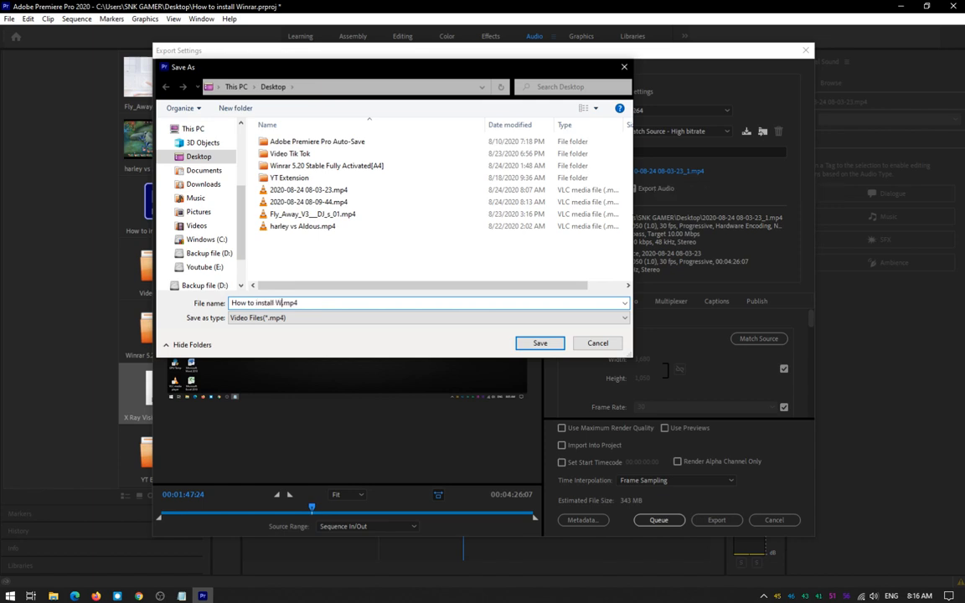
pyautogui.write('r')
pyautogui.click(541, 343)
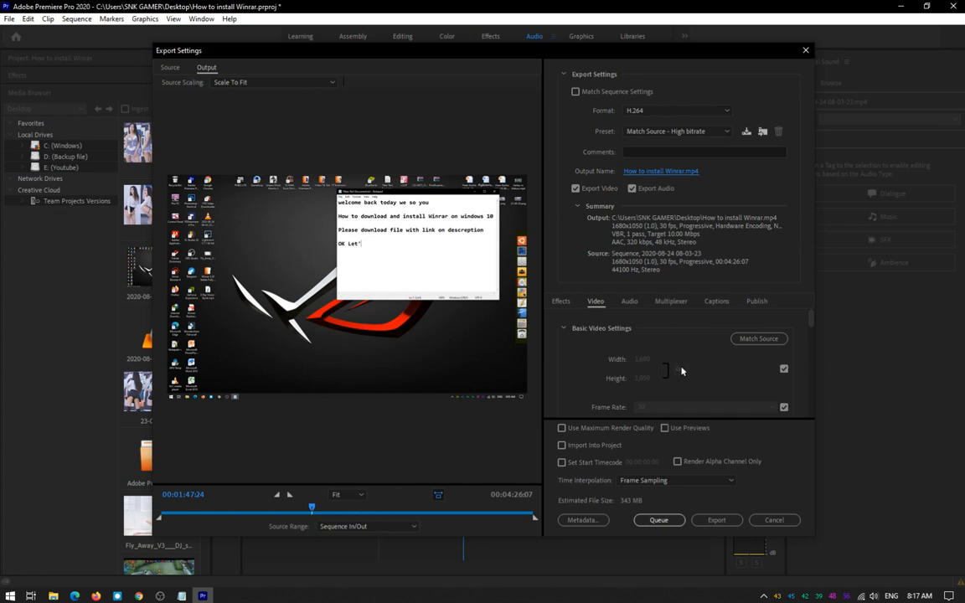
pyautogui.click(783, 369)
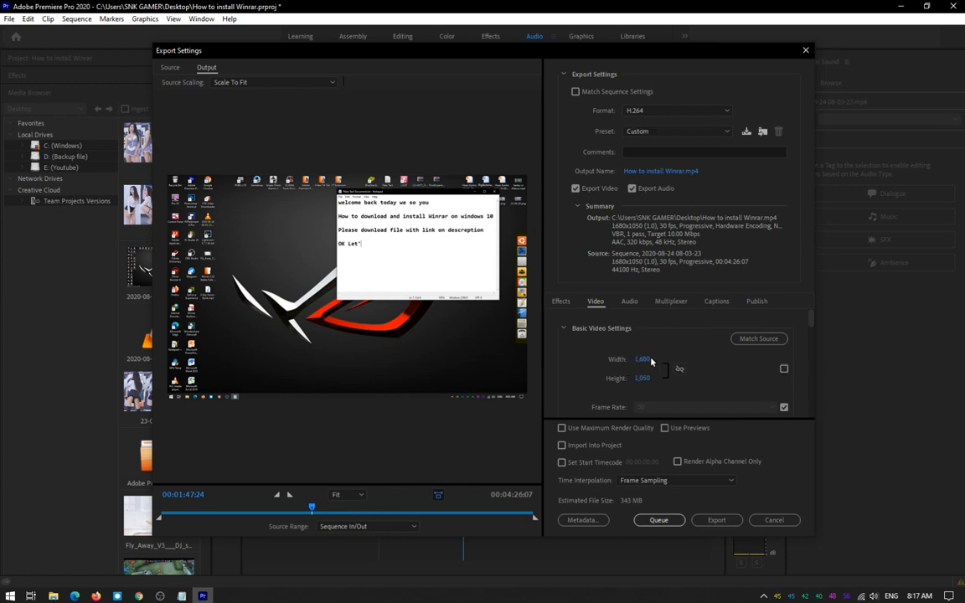
pyautogui.click(643, 360)
pyautogui.click(785, 369)
pyautogui.moveTo(810, 323); pyautogui.dragTo(813, 297)
pyautogui.click(760, 132)
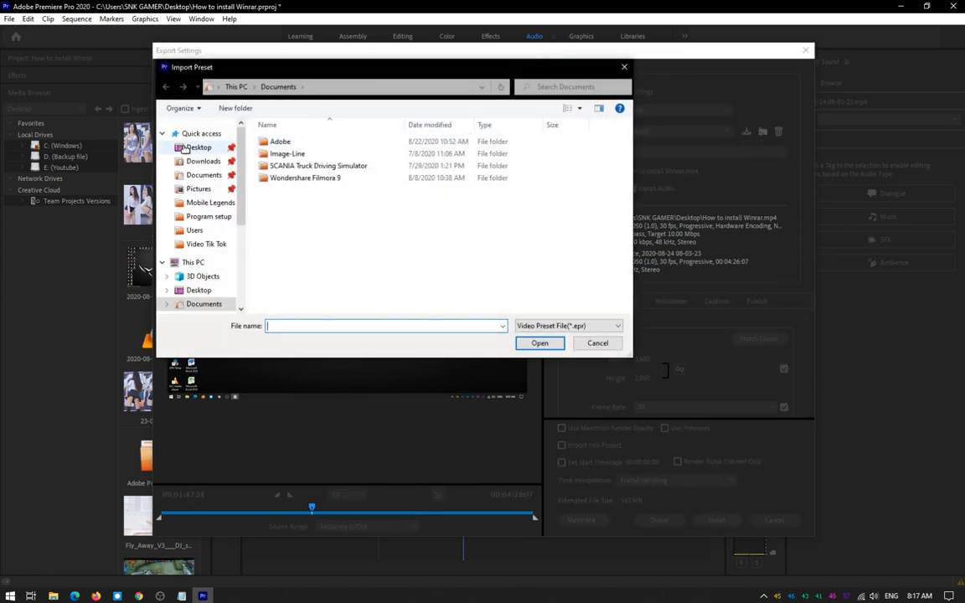
pyautogui.click(185, 148)
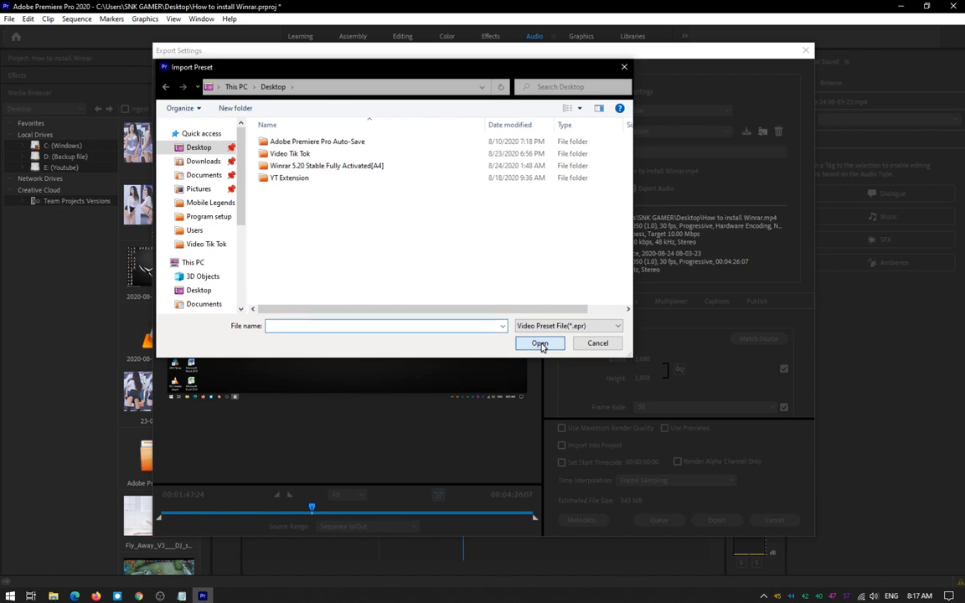
pyautogui.click(596, 343)
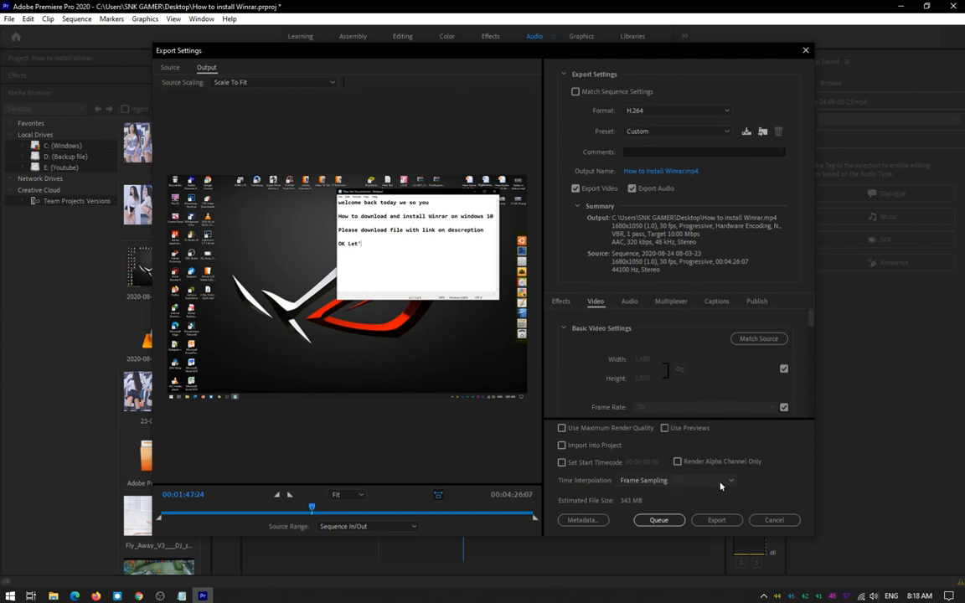
# - Keep H.264 as the export format and export the sequence
pyautogui.click(726, 112)
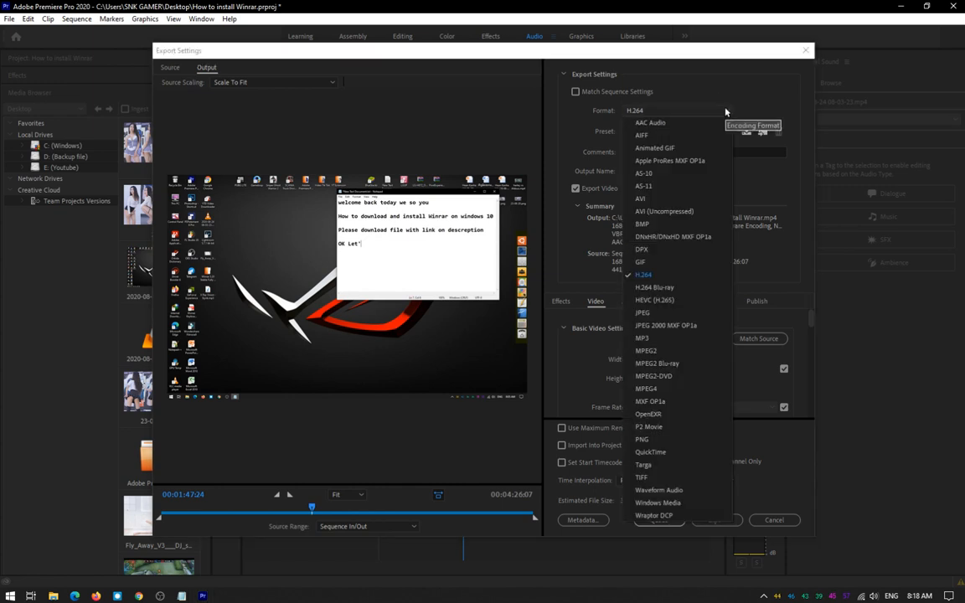
pyautogui.click(726, 112)
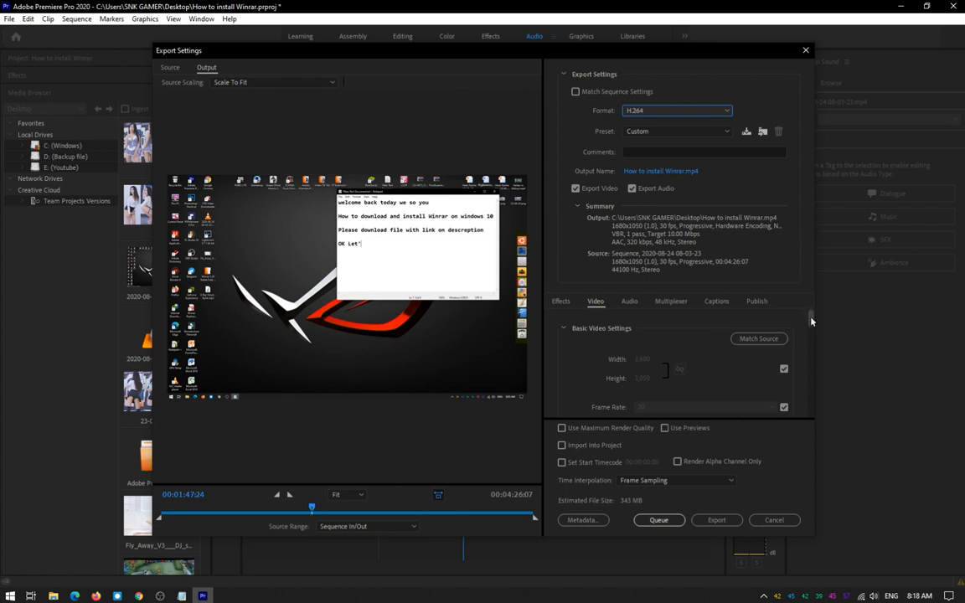
pyautogui.click(717, 520)
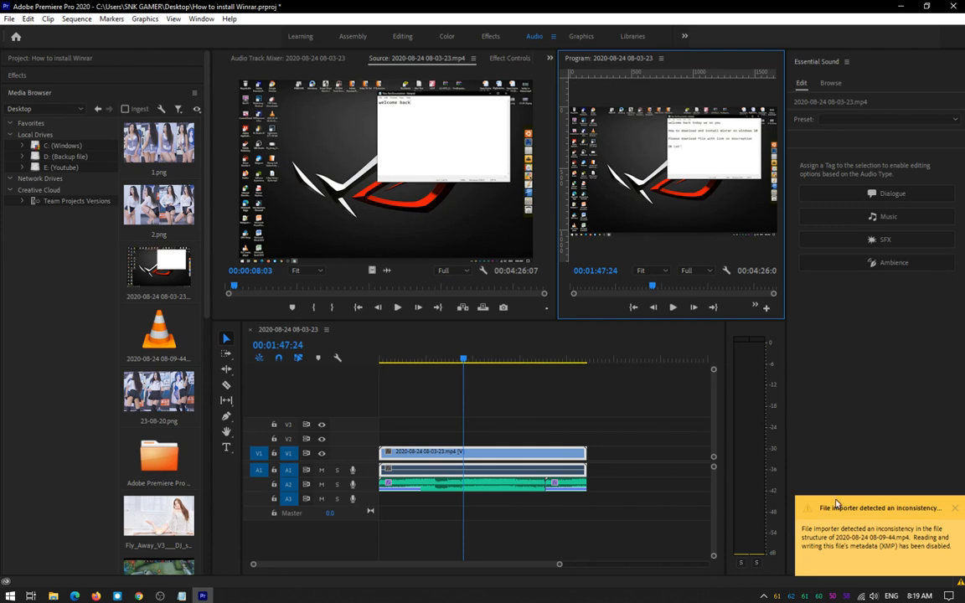
# - Dismiss the file importer warning and clear all entries from the events log
pyautogui.click(954, 507)
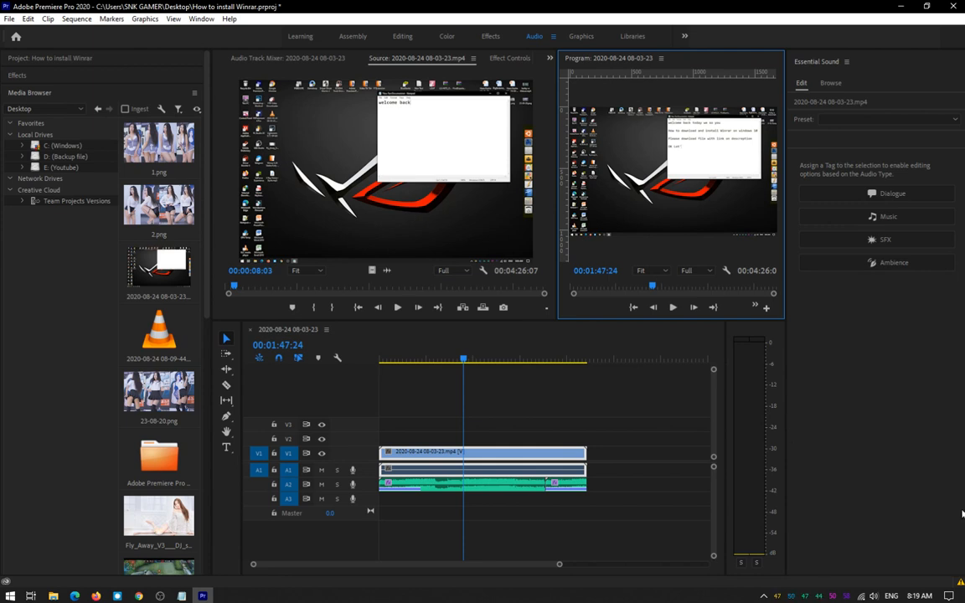
pyautogui.click(961, 586)
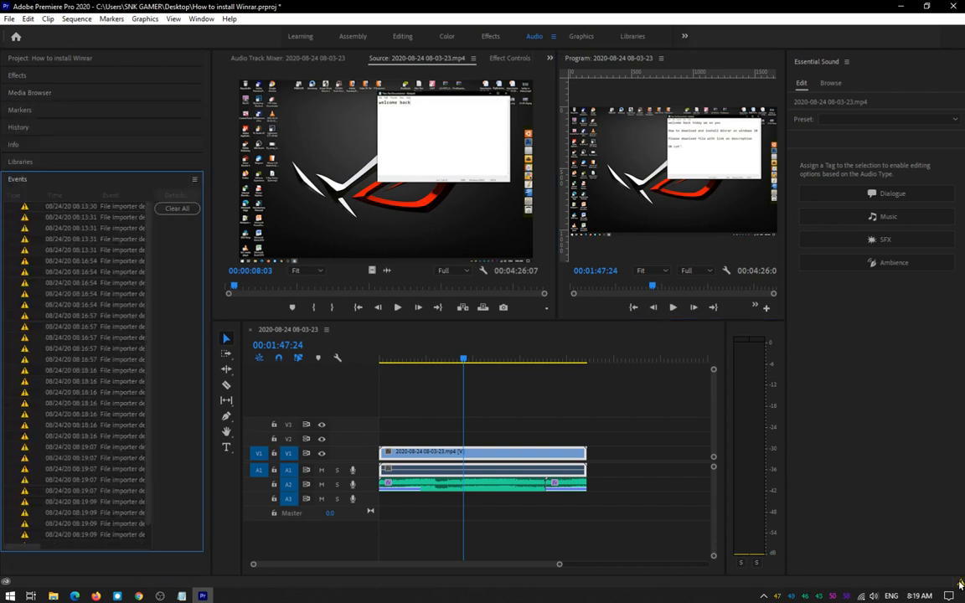
pyautogui.click(177, 208)
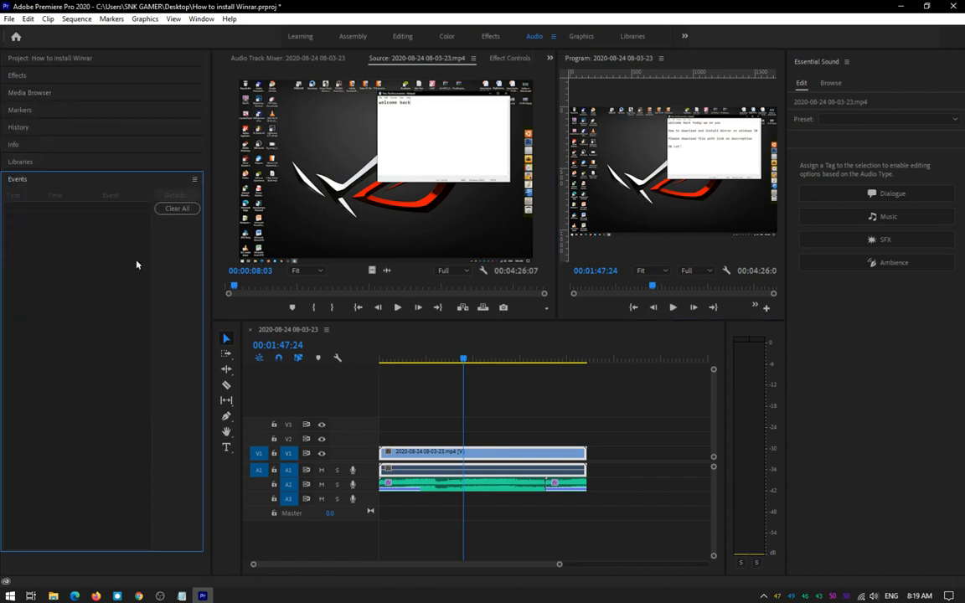
# - Minimize Premiere Pro and move the exported "How to install Winrar" video to an empty area of the desktop
pyautogui.click(901, 6)
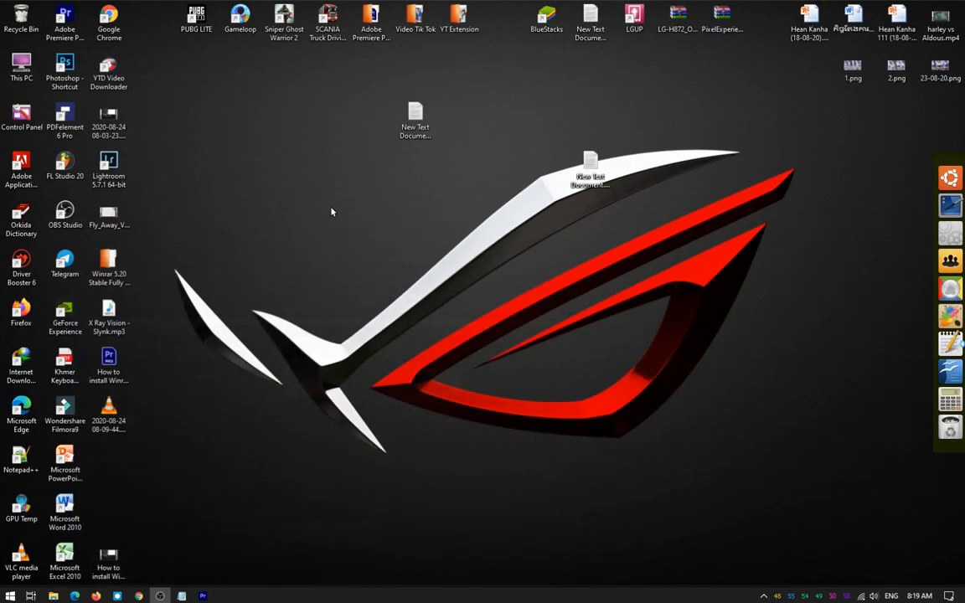
pyautogui.rightClick(388, 305)
pyautogui.click(419, 333)
pyautogui.moveTo(108, 559); pyautogui.dragTo(287, 312)
# - Play the exported video in VLC media player to check it, stop playback and close the player
pyautogui.doubleClick(286, 310)
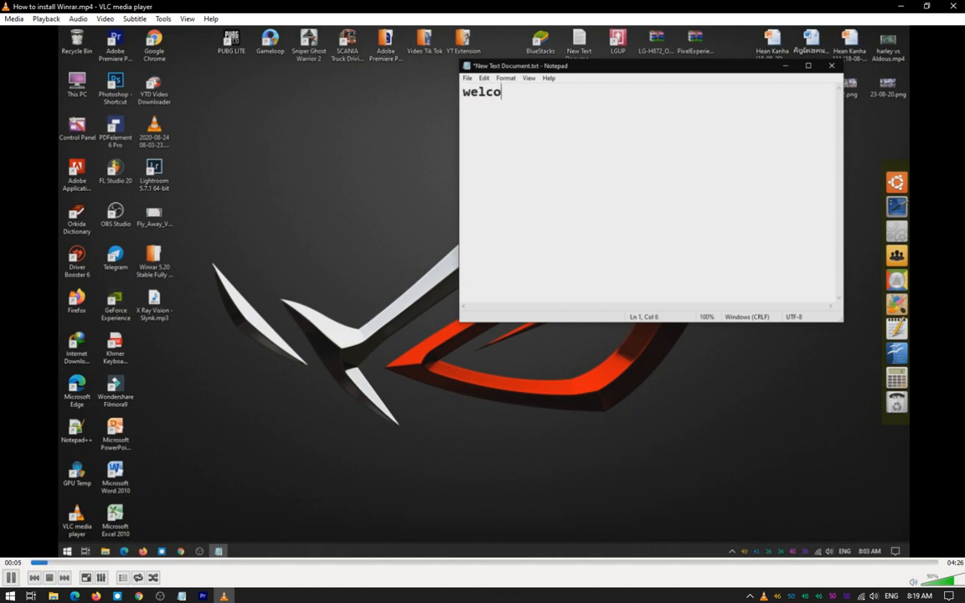
pyautogui.click(50, 578)
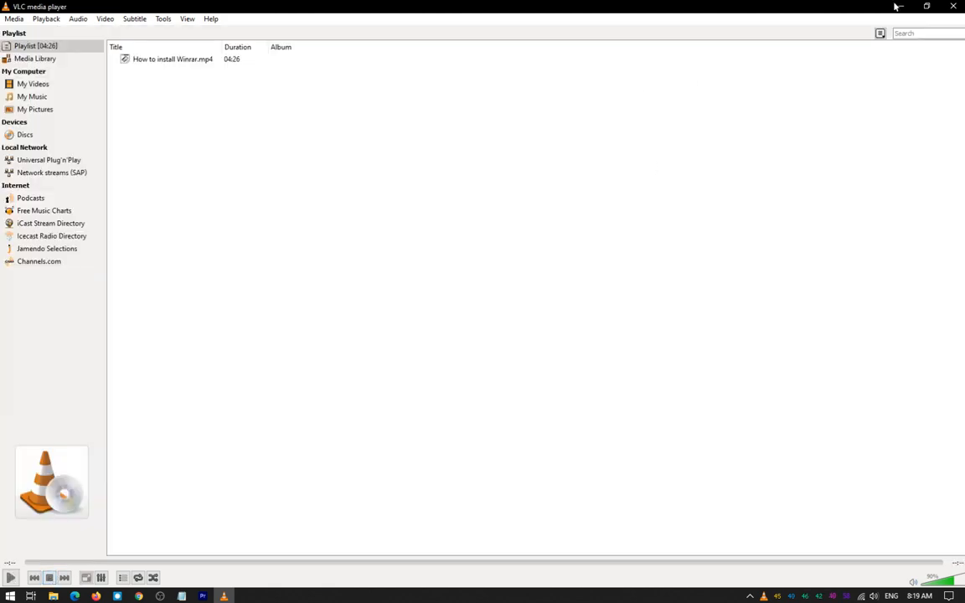
pyautogui.click(953, 5)
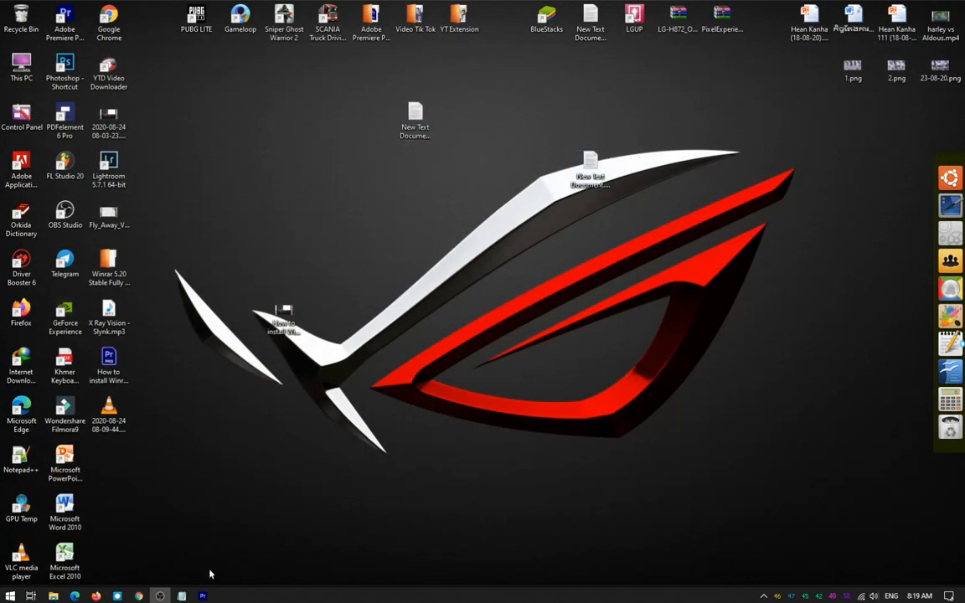
# - Switch to the Notepad document and add the line "Now ready Thank you for watch on my video" after a blank line
pyautogui.click(181, 596)
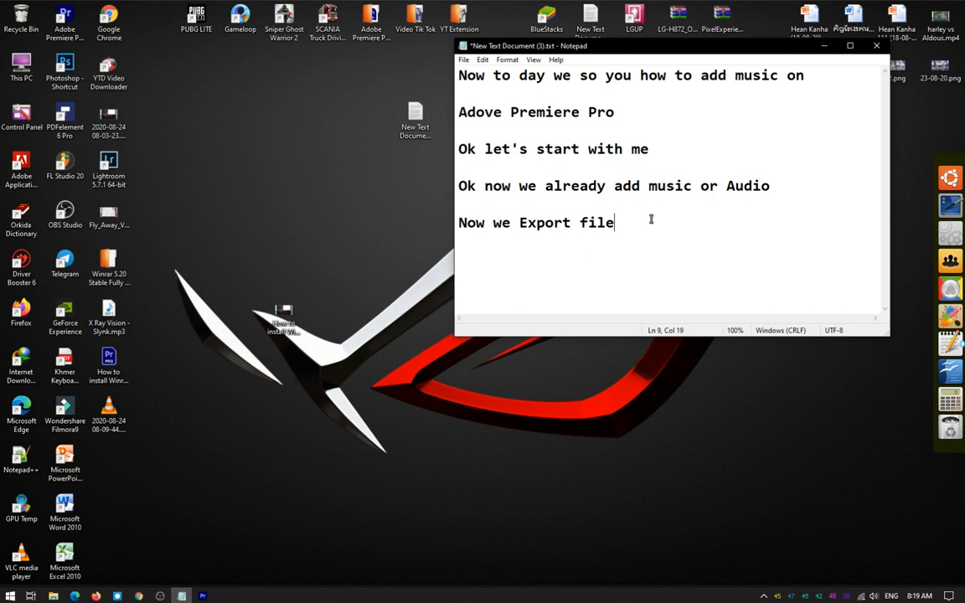
pyautogui.press('Return')
pyautogui.press('Return')
pyautogui.write('W')
pyautogui.press('BackSpace')
pyautogui.write('Now ready ')
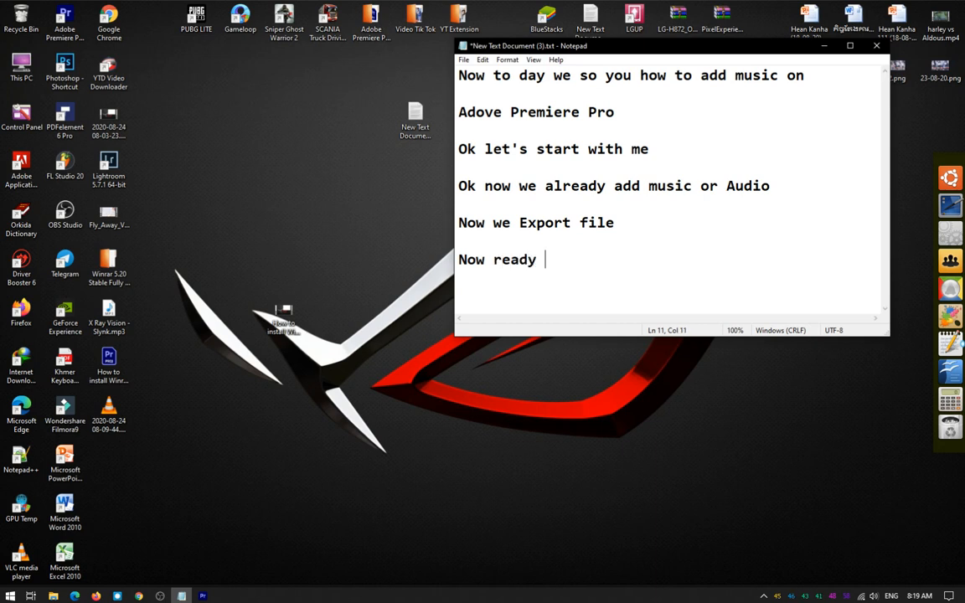
pyautogui.write('Thank you for wat')
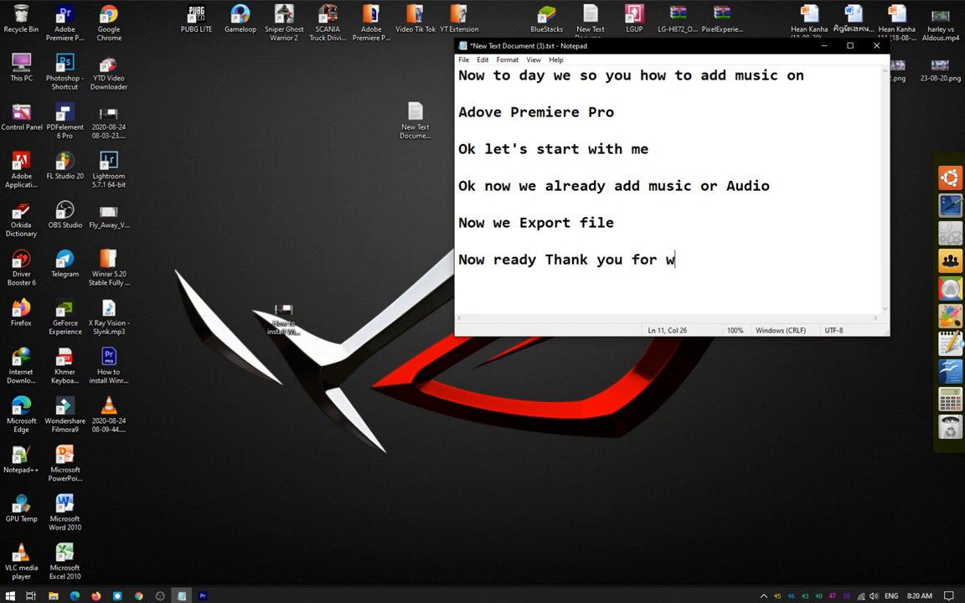
pyautogui.press('BackSpace')
pyautogui.write('ch')
pyautogui.press('BackSpace')
pyautogui.press('BackSpace')
pyautogui.write('ch on my vid')
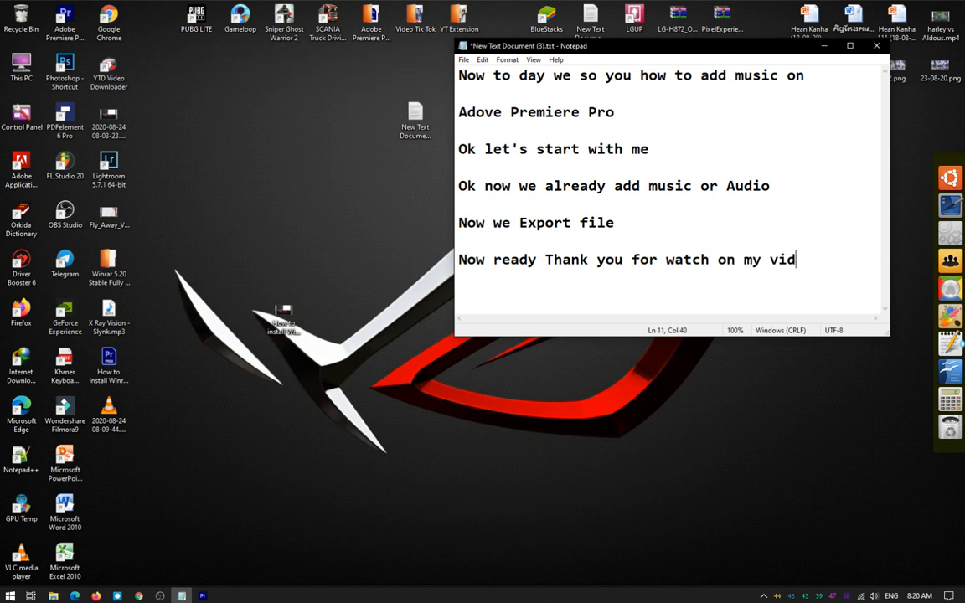
pyautogui.write('eo')
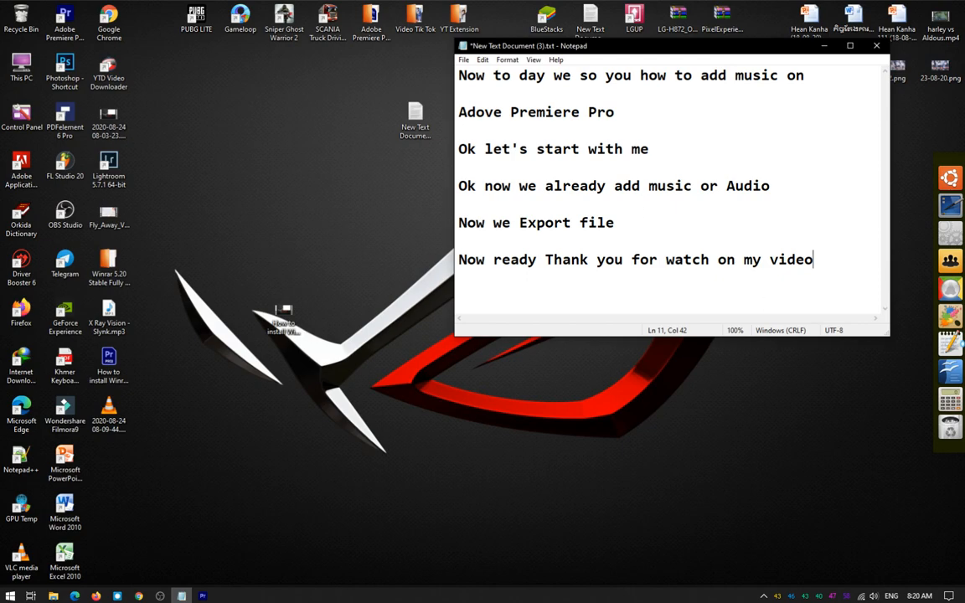